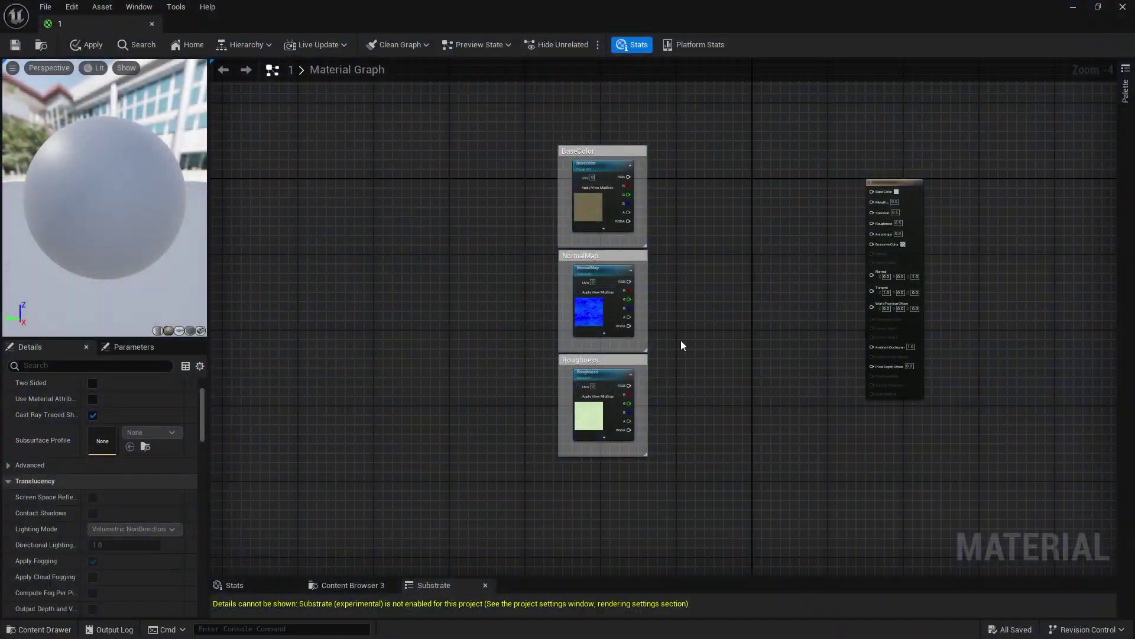
Connect the NormalMap texture's RGB output to the material's Normal input
{"action": "right_click_drag", "start_coordinate": [808, 297], "coordinate": [643, 296]}
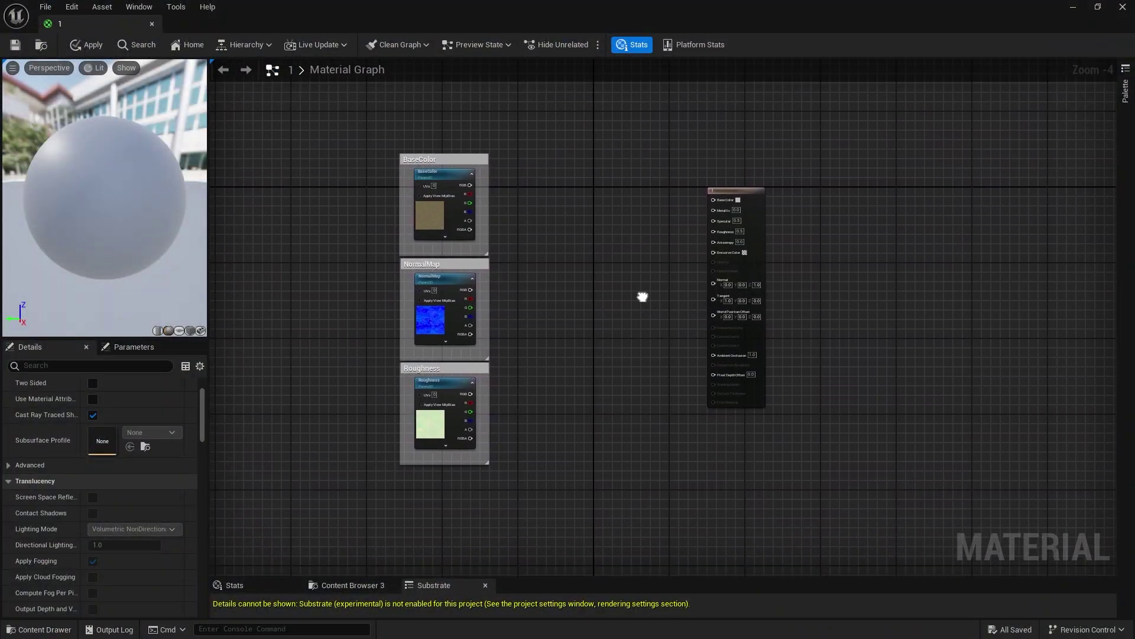
{"action": "left_click", "coordinate": [457, 191]}
{"action": "scroll", "coordinate": [499, 203], "scroll_direction": "up", "scroll_amount": 1}
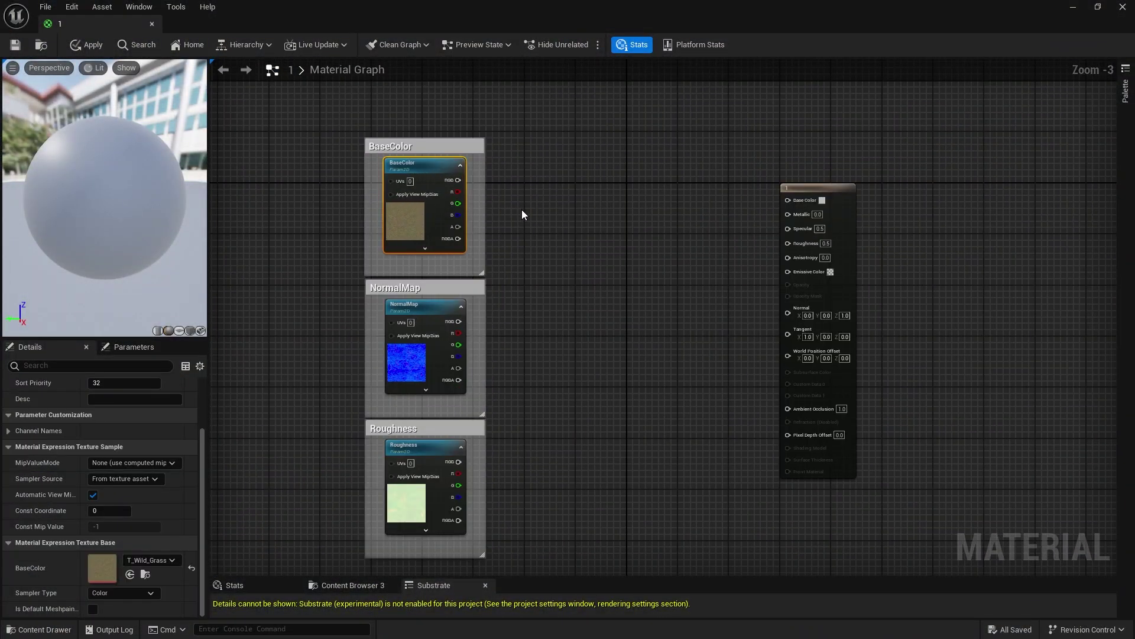
{"action": "left_click", "coordinate": [429, 306]}
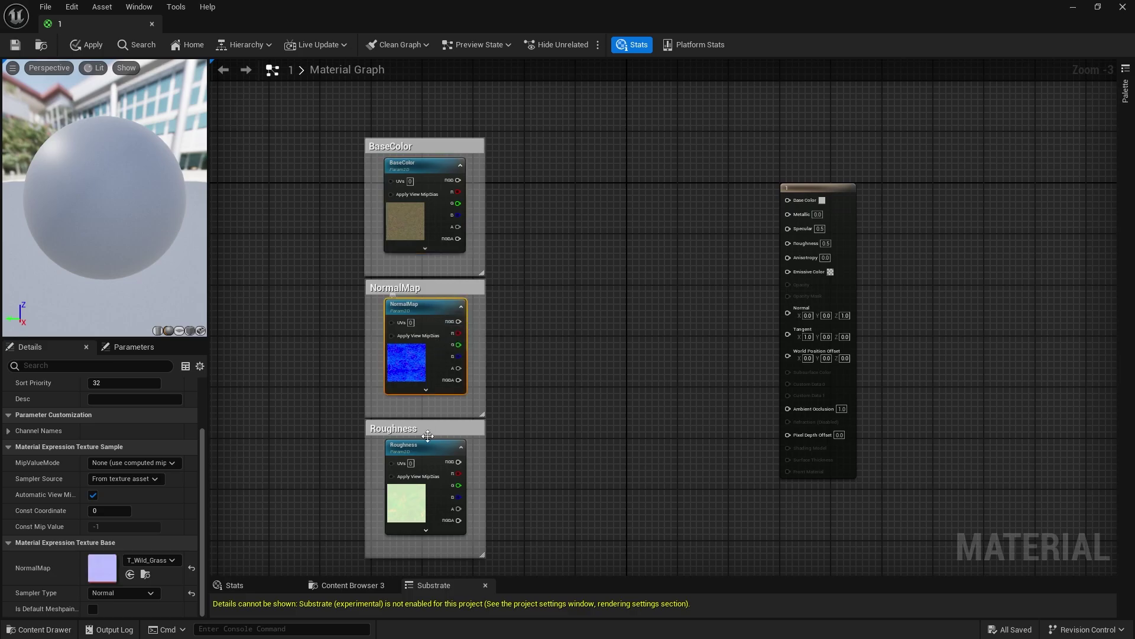
{"action": "left_click", "coordinate": [422, 455]}
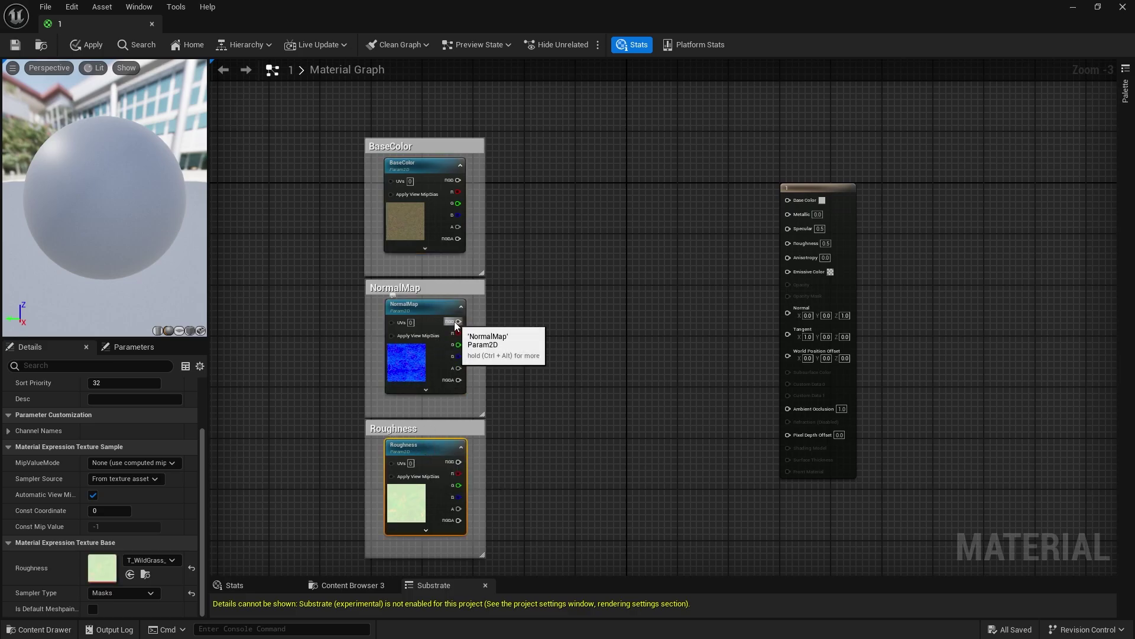
{"action": "left_click_drag", "start_coordinate": [768, 320], "coordinate": [789, 316]}
{"action": "right_click_drag", "start_coordinate": [697, 363], "coordinate": [701, 325]}
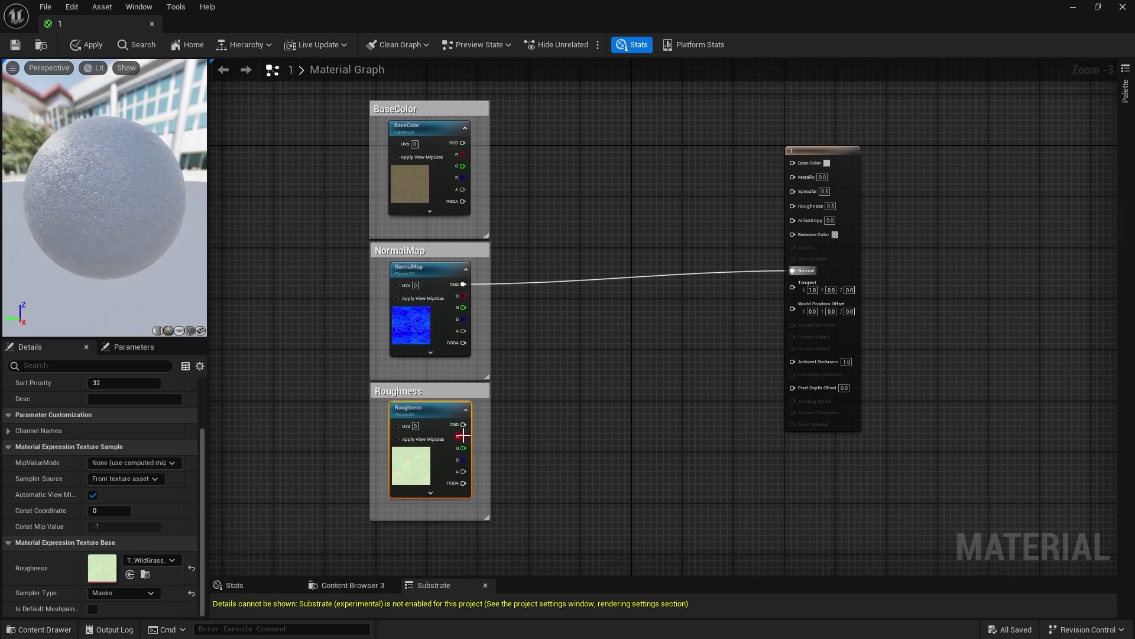
Connect the Roughness texture's R channel to Ambient Occlusion and its G channel to Roughness
{"action": "left_click_drag", "start_coordinate": [797, 363], "coordinate": [804, 363]}
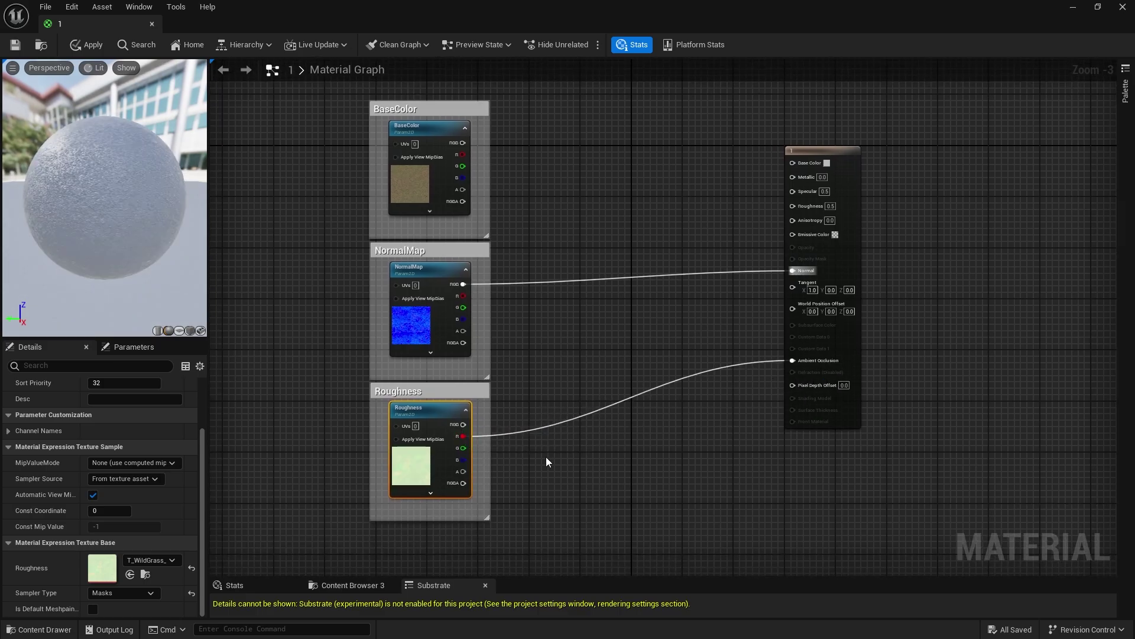
{"action": "scroll", "coordinate": [545, 457], "scroll_direction": "up", "scroll_amount": 2}
{"action": "left_click_drag", "start_coordinate": [512, 457], "coordinate": [837, 148]}
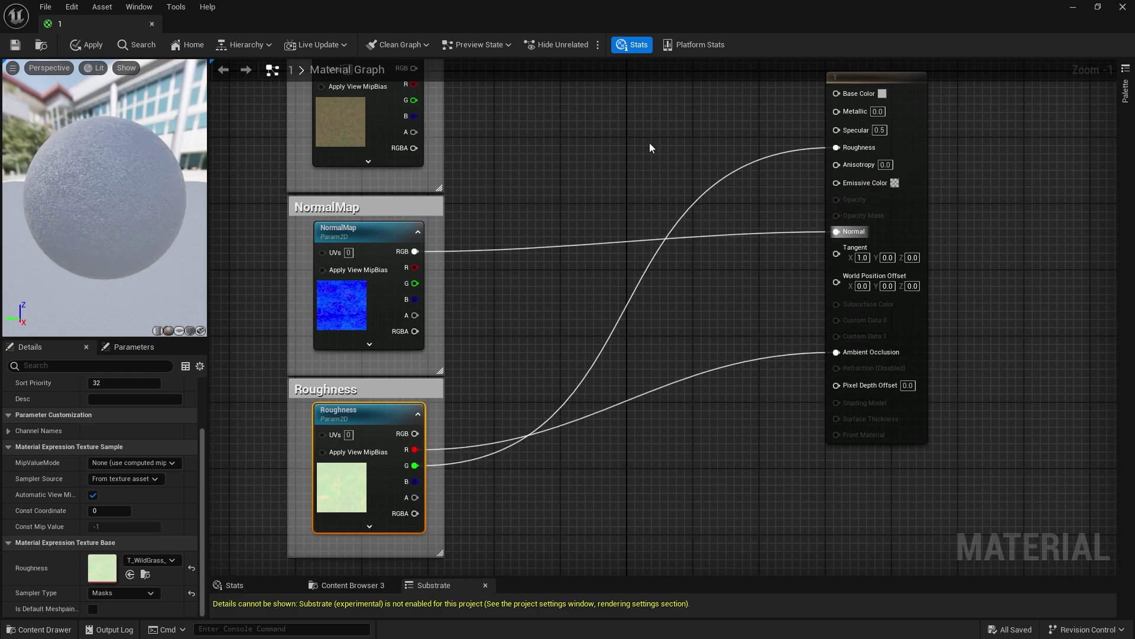
Add a Multiply node with BaseColor's RGB as input B and feed its result into the material's Base Color
{"action": "right_click_drag", "start_coordinate": [651, 148], "coordinate": [667, 334]}
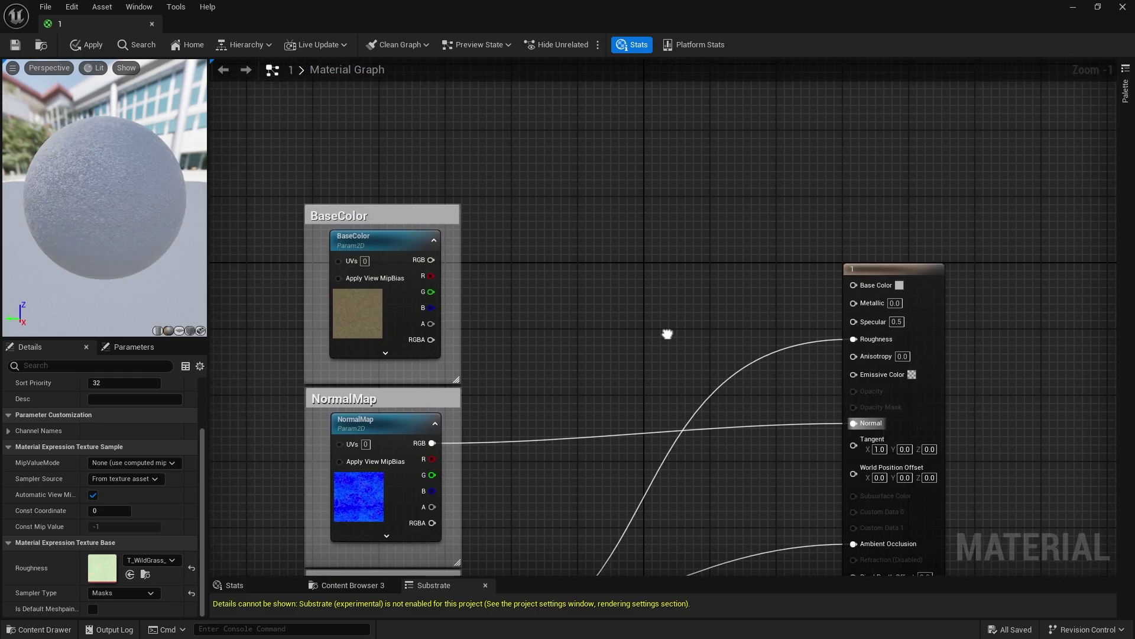
{"action": "left_click", "coordinate": [672, 253]}
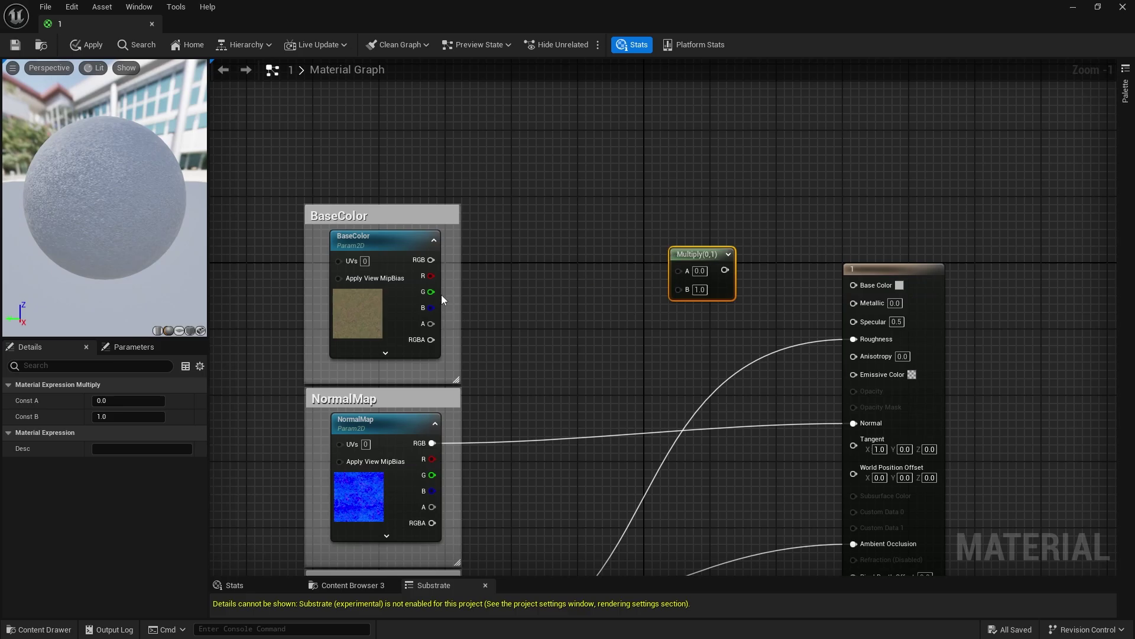
{"action": "left_click_drag", "start_coordinate": [432, 260], "coordinate": [853, 284]}
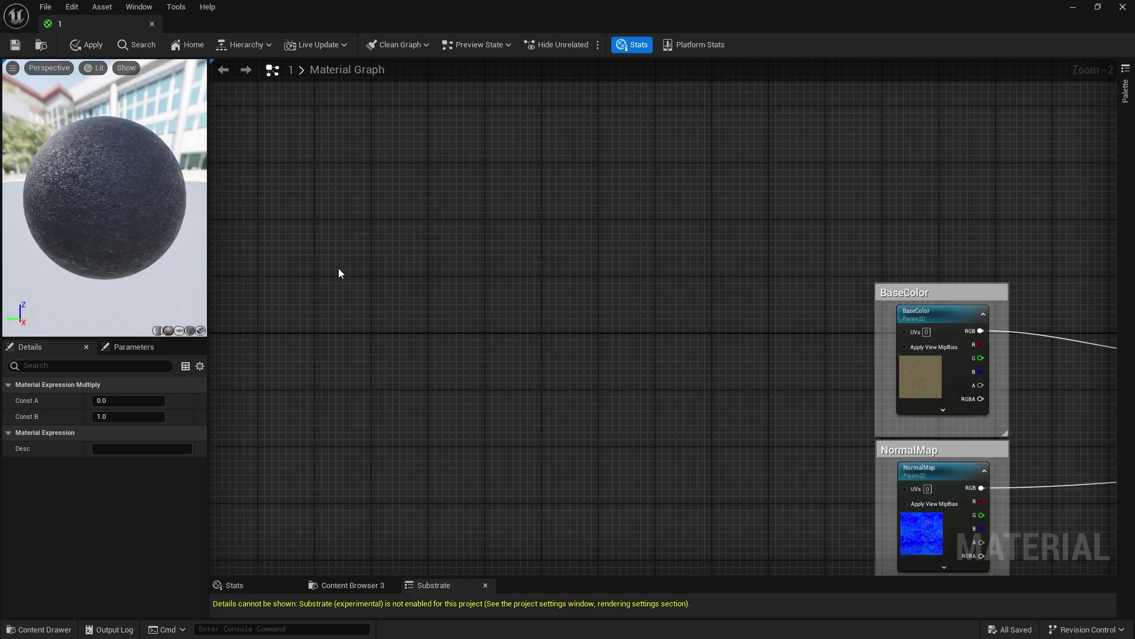
Add a scalar parameter named N -1 and a Texture Coordinate node just above it, before the BaseColor texture
{"action": "left_click", "coordinate": [363, 256]}
{"action": "type", "text": "sssssss"}
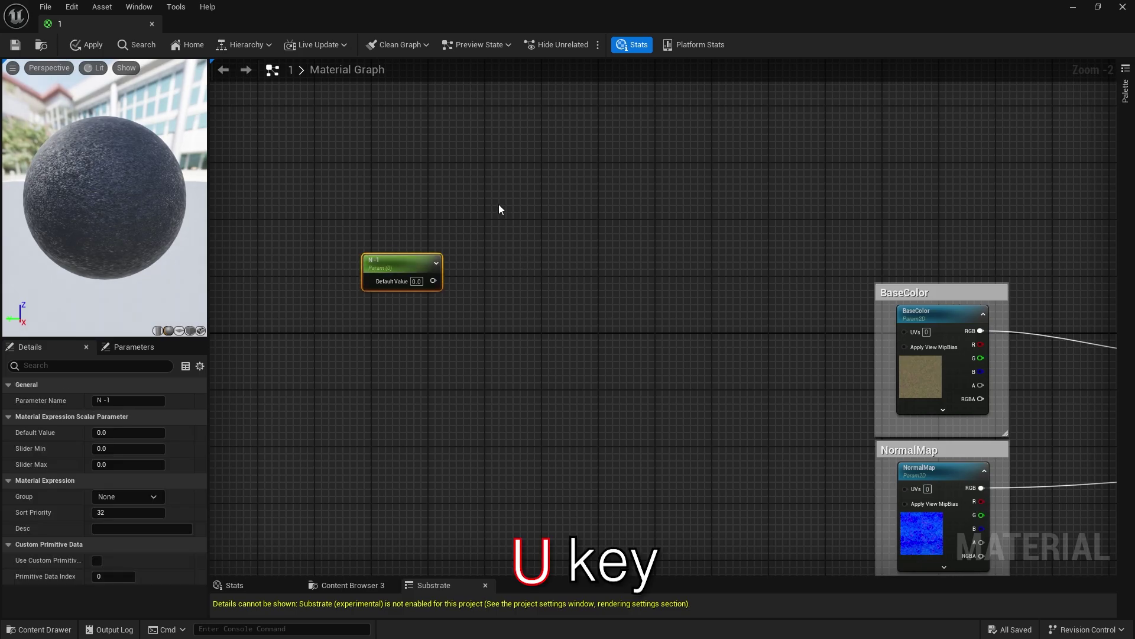
{"action": "left_click", "coordinate": [482, 198]}
{"action": "left_click_drag", "start_coordinate": [524, 211], "coordinate": [414, 219]}
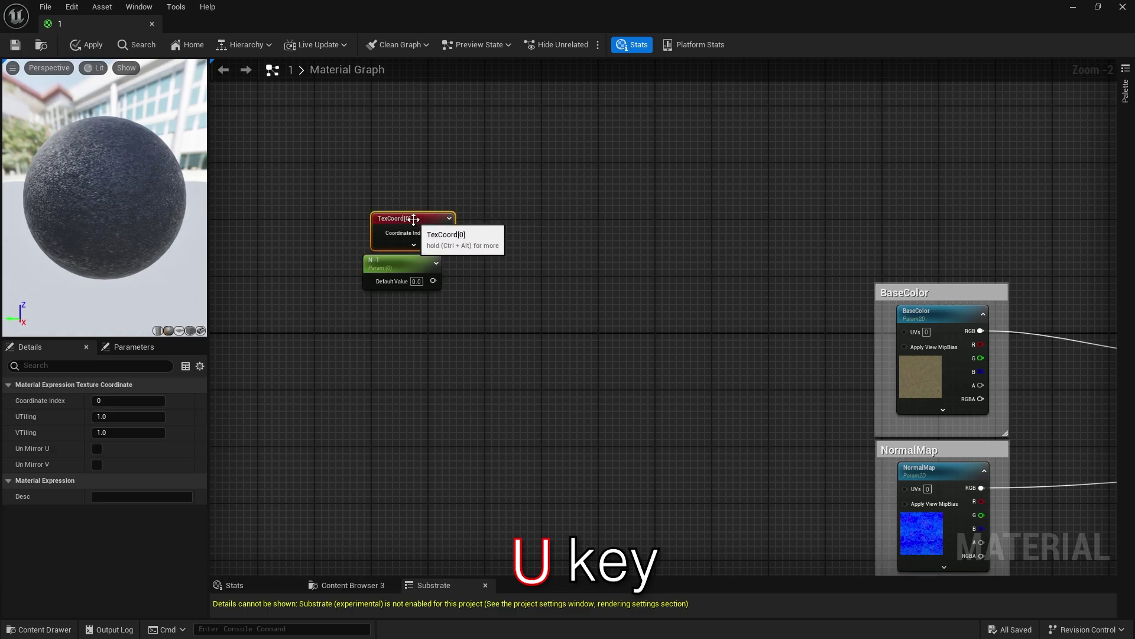
Add a Multiply node and connect TexCoord to input A and the N -1 parameter to input B
{"action": "left_click", "coordinate": [526, 251]}
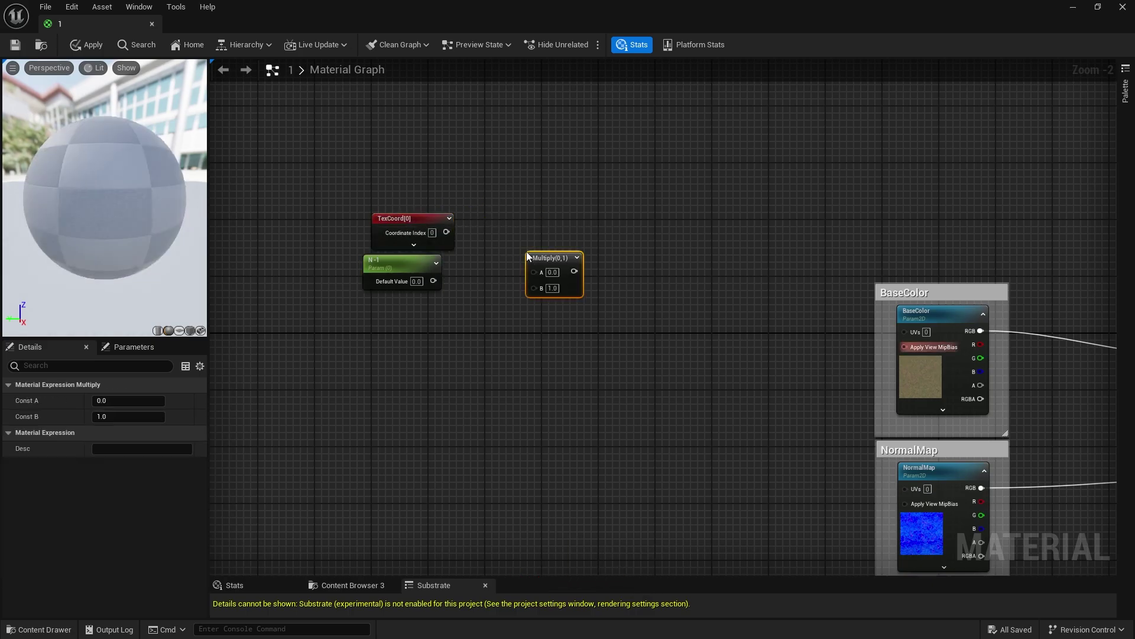
{"action": "left_click_drag", "start_coordinate": [446, 232], "coordinate": [539, 272]}
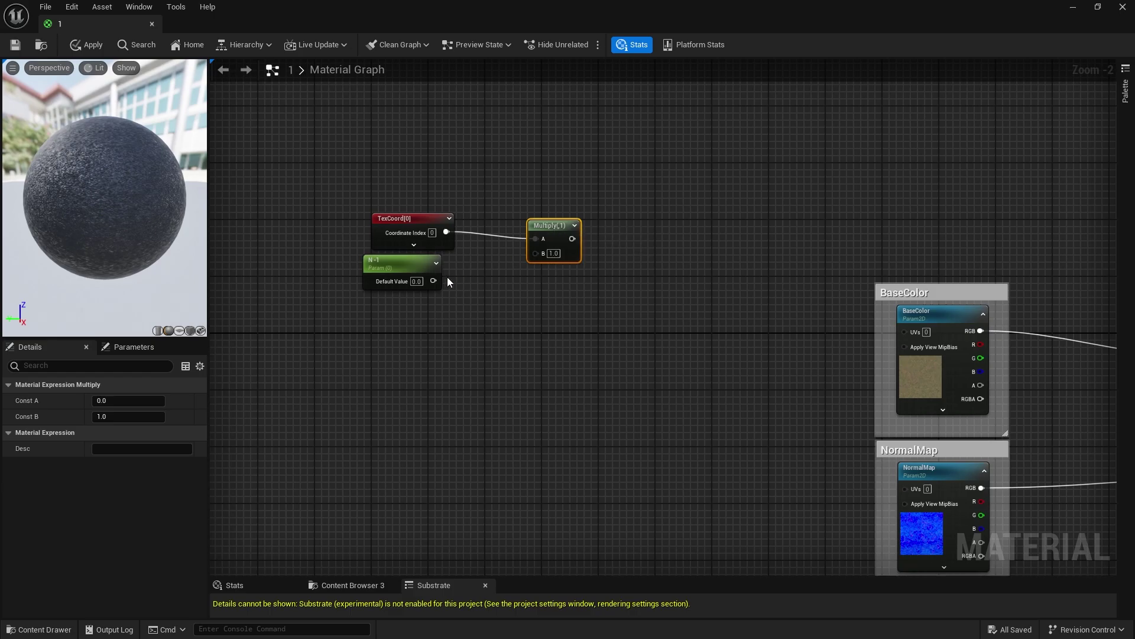
{"action": "left_click_drag", "start_coordinate": [433, 281], "coordinate": [535, 253]}
Add a Texture Sample node and connect the TexCoord Multiply's output to its UVs
{"action": "right_click_drag", "start_coordinate": [648, 278], "coordinate": [537, 297]}
{"action": "left_click", "coordinate": [549, 235]}
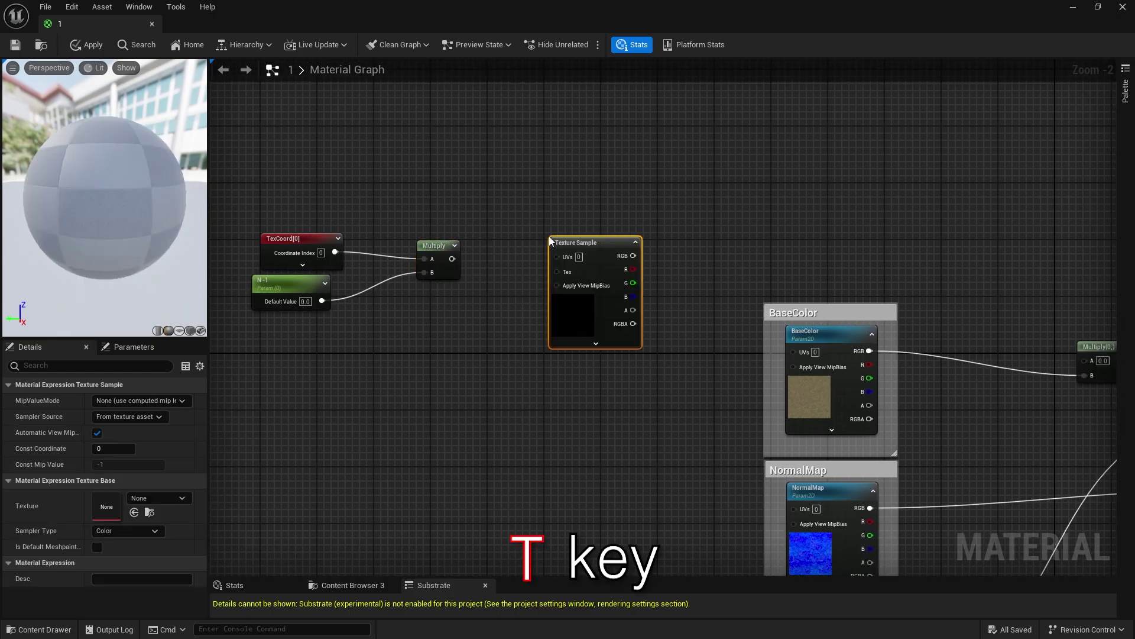
{"action": "left_click_drag", "start_coordinate": [586, 246], "coordinate": [560, 242]}
{"action": "left_click_drag", "start_coordinate": [452, 259], "coordinate": [541, 252]}
Assign the T_MacroVariation texture to the new Texture Sample node
{"action": "left_click", "coordinate": [158, 498]}
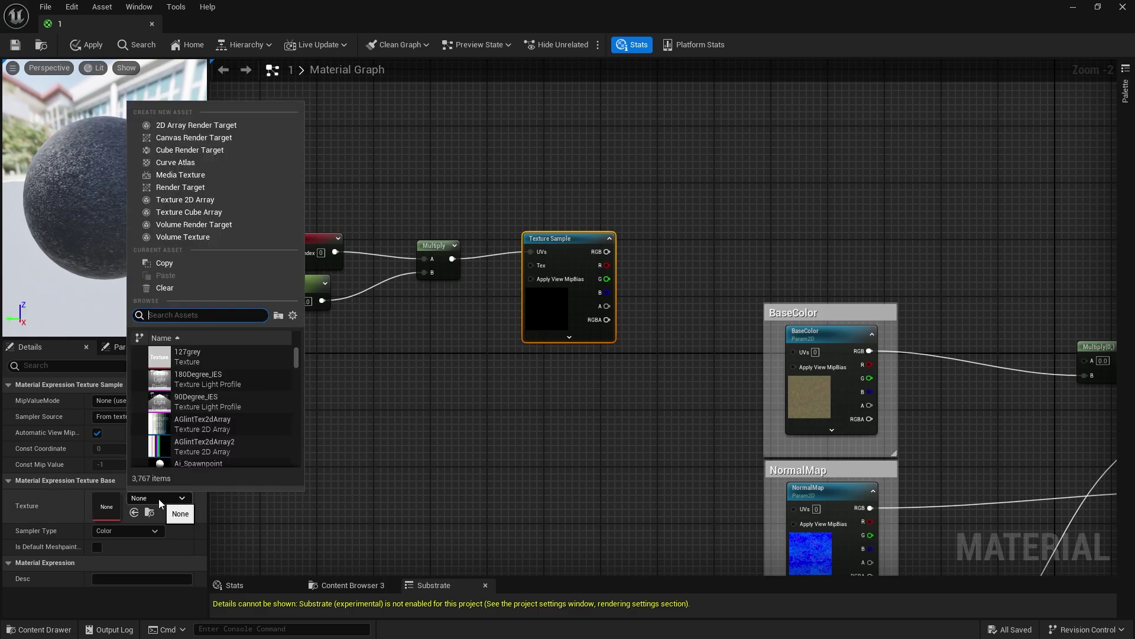
{"action": "type", "text": "t_"}
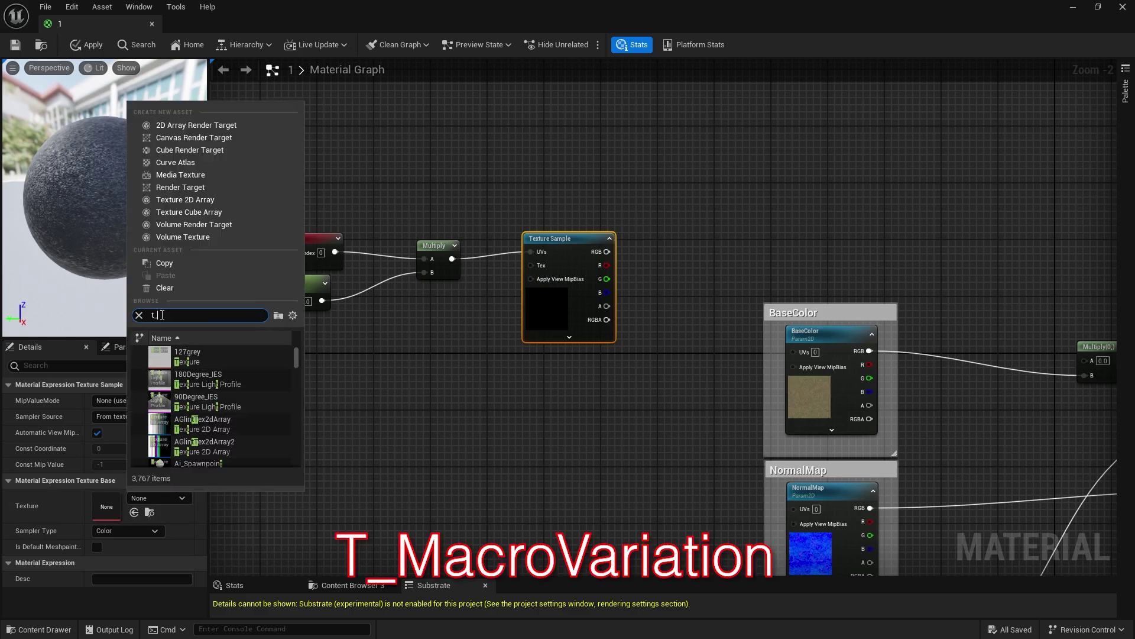
{"action": "type", "text": "macro"}
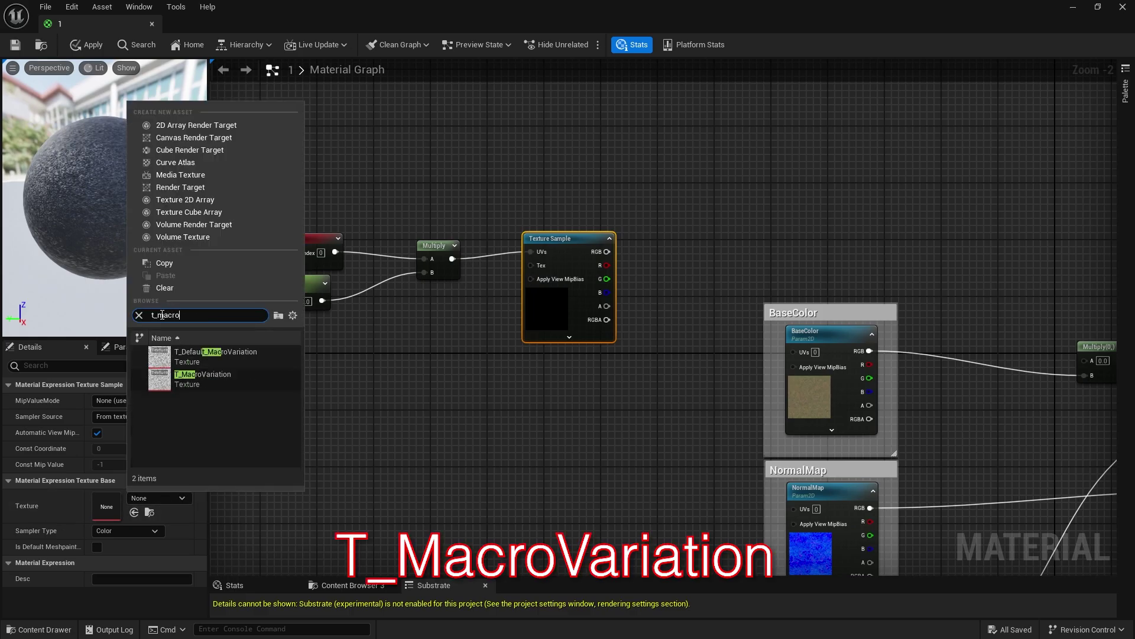
{"action": "key", "text": "Down"}
{"action": "key", "text": "Return"}
Add a scalar parameter named N -2 next to the macro variation Texture Sample
{"action": "right_click_drag", "start_coordinate": [448, 509], "coordinate": [323, 550]}
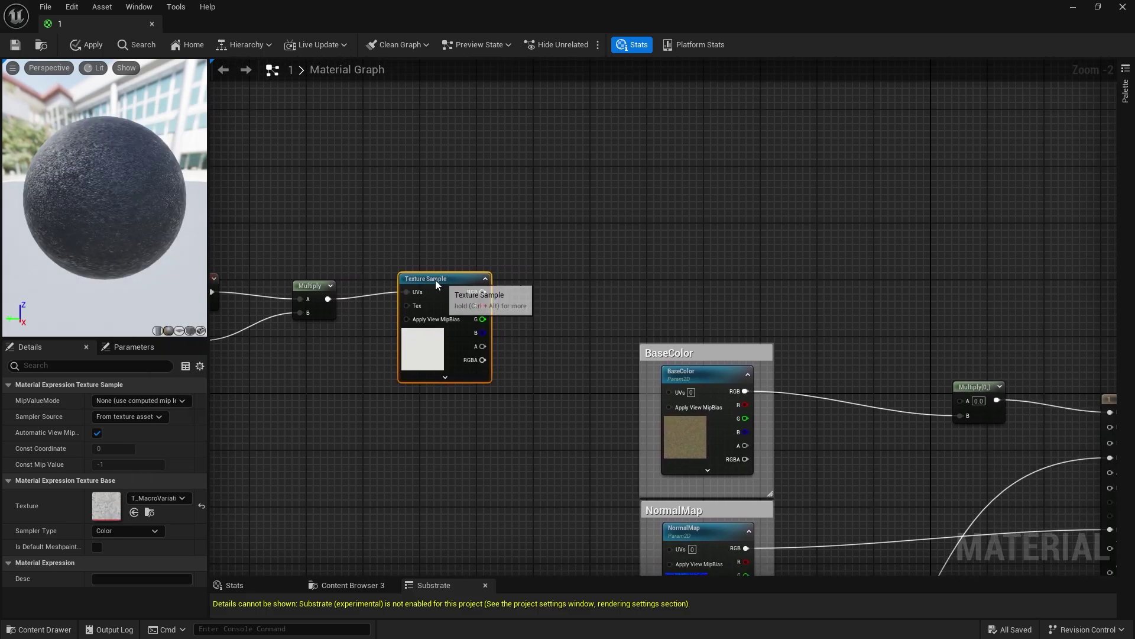
{"action": "left_click_drag", "start_coordinate": [437, 284], "coordinate": [402, 284]}
{"action": "left_click", "coordinate": [519, 297]}
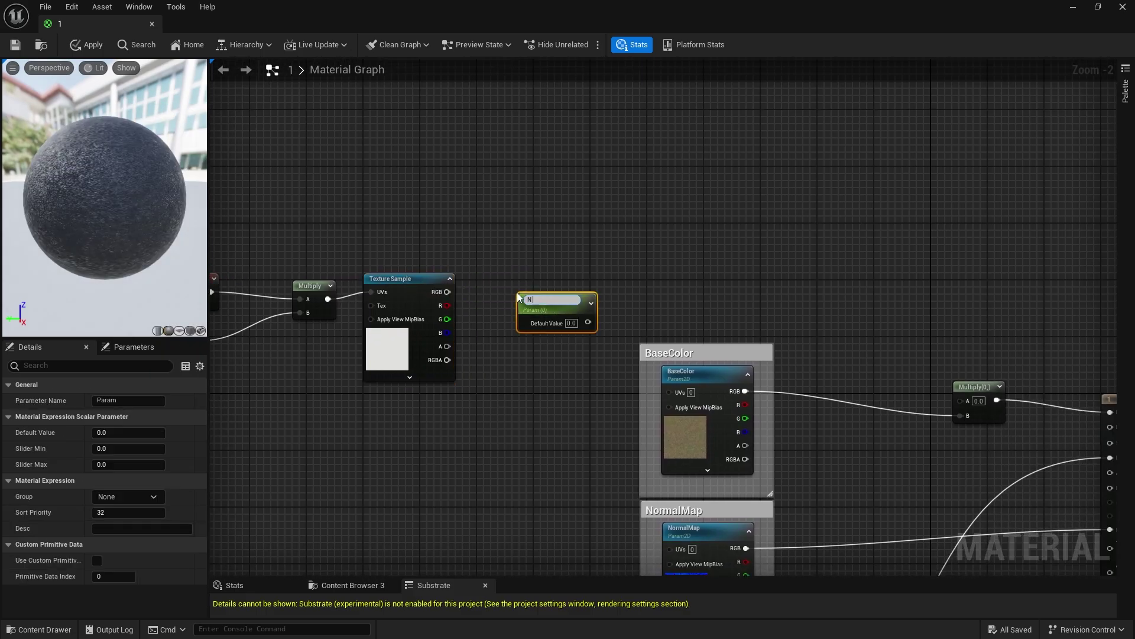
{"action": "key", "text": "ctrl+z"}
Add an Add node combining the Texture Sample's RGB with N -2, and connect it to input A of the BaseColor Multiply
{"action": "left_click", "coordinate": [604, 273]}
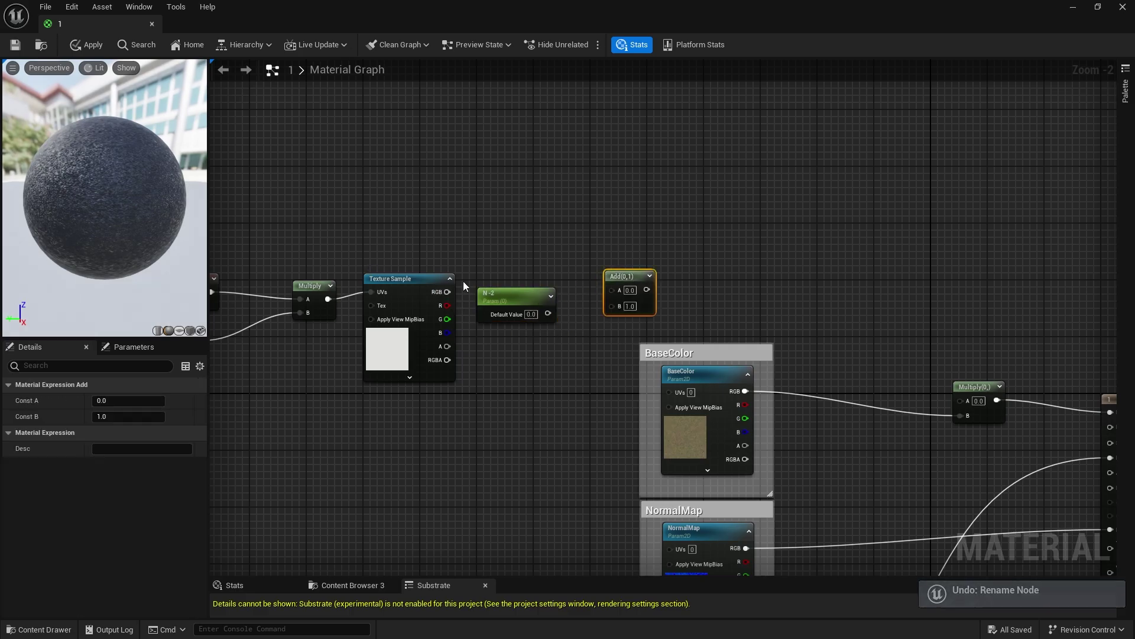
{"action": "left_click_drag", "start_coordinate": [446, 291], "coordinate": [609, 307]}
{"action": "right_click_drag", "start_coordinate": [605, 384], "coordinate": [398, 401]}
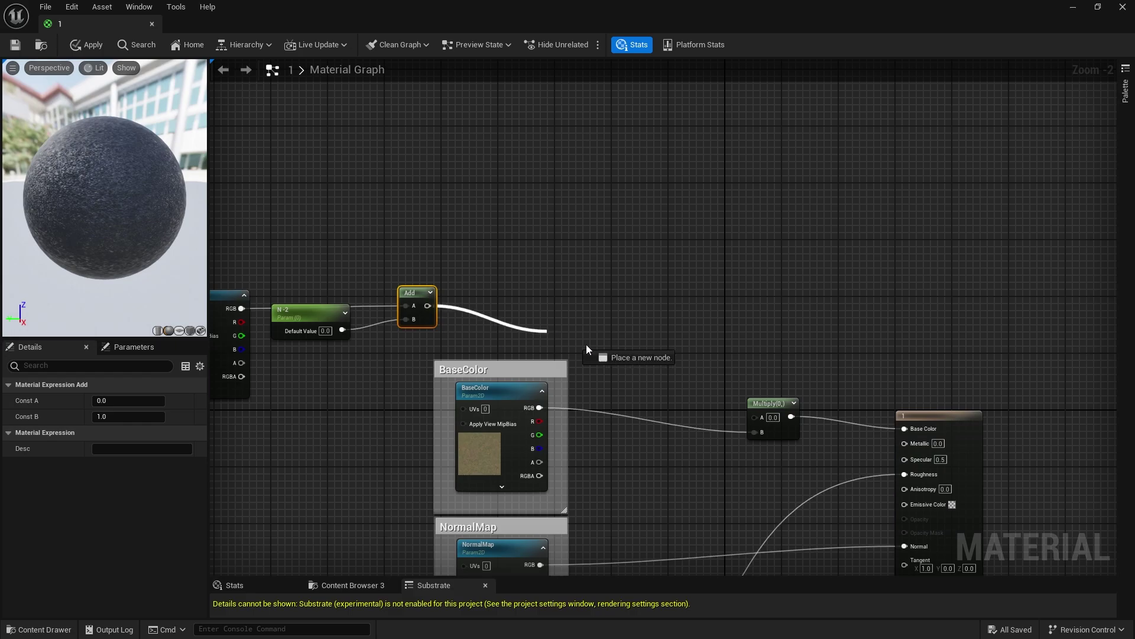
{"action": "left_click_drag", "start_coordinate": [754, 413], "coordinate": [757, 417]}
Set the default values of the N -2 and N -1 parameters to 0.35
{"action": "right_click_drag", "start_coordinate": [591, 355], "coordinate": [835, 289]}
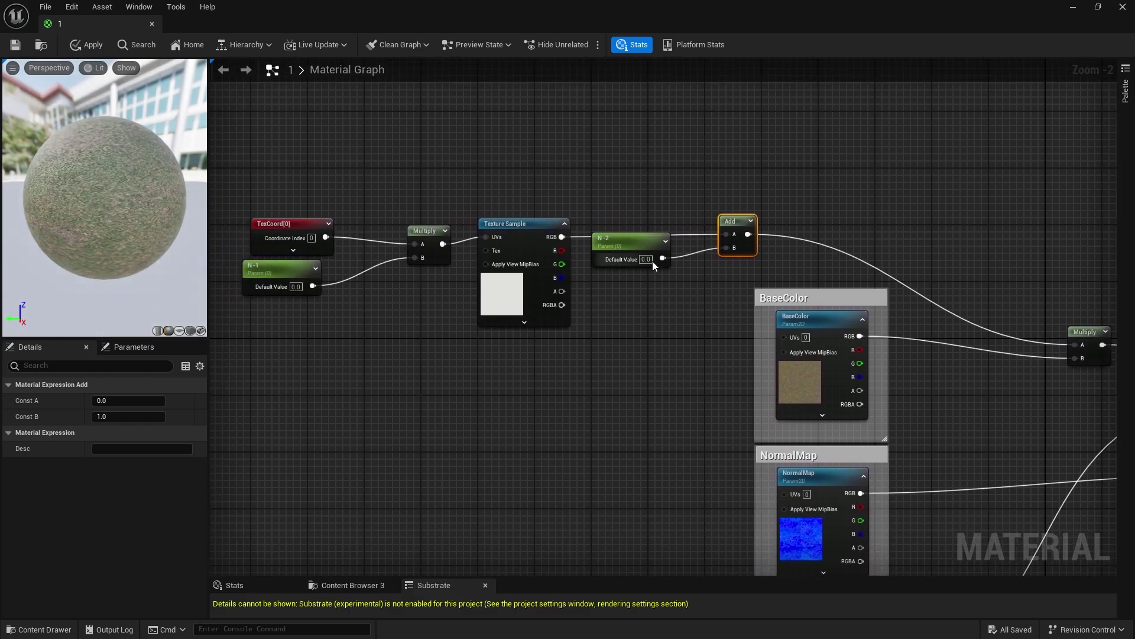
{"action": "type", "text": "0.35"}
{"action": "key", "text": "Return"}
{"action": "left_click", "coordinate": [296, 286]}
{"action": "type", "text": "0.3"}
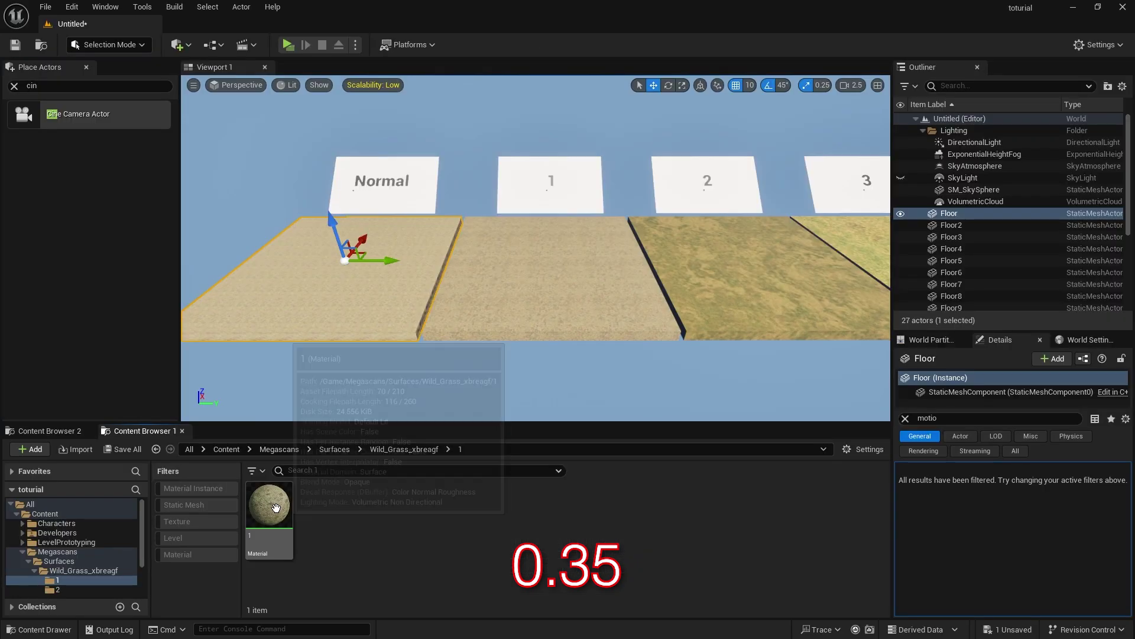
Create a material instance from material 1 in the Content Browser and open it
{"action": "right_click", "coordinate": [269, 515]}
{"action": "left_click", "coordinate": [371, 232]}
{"action": "key", "text": "Return"}
{"action": "double_click", "coordinate": [331, 515]}
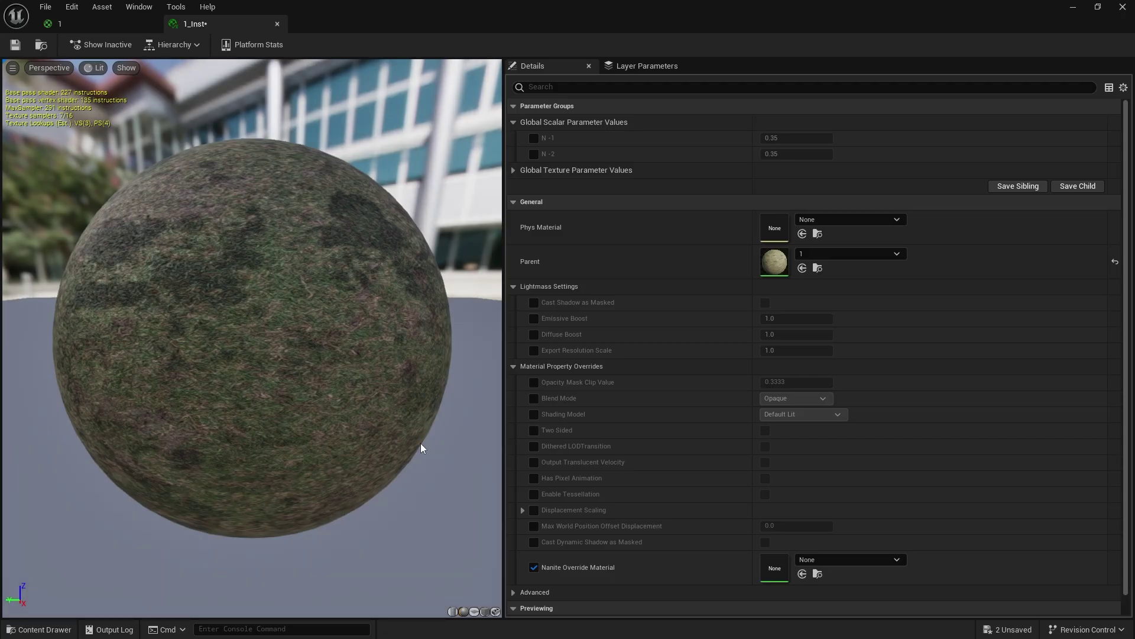
Enable the N -1, N -2, BaseColor and NormalMap overrides in the material instance and adjust the N -1 value
{"action": "left_click", "coordinate": [534, 139]}
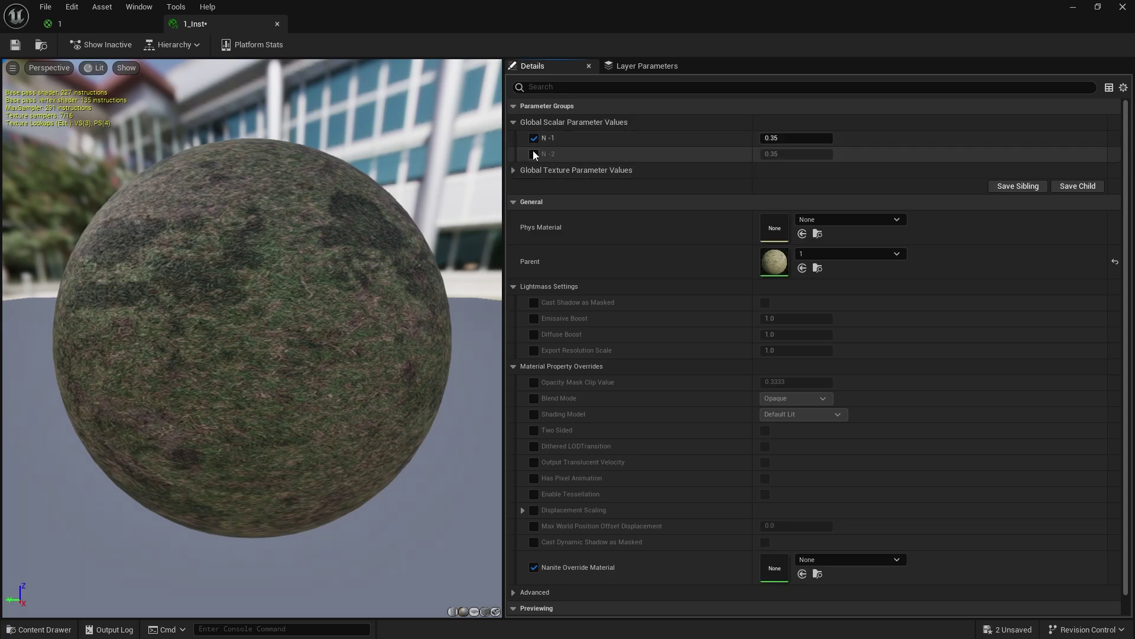
{"action": "left_click", "coordinate": [533, 153]}
{"action": "left_click", "coordinate": [513, 169]}
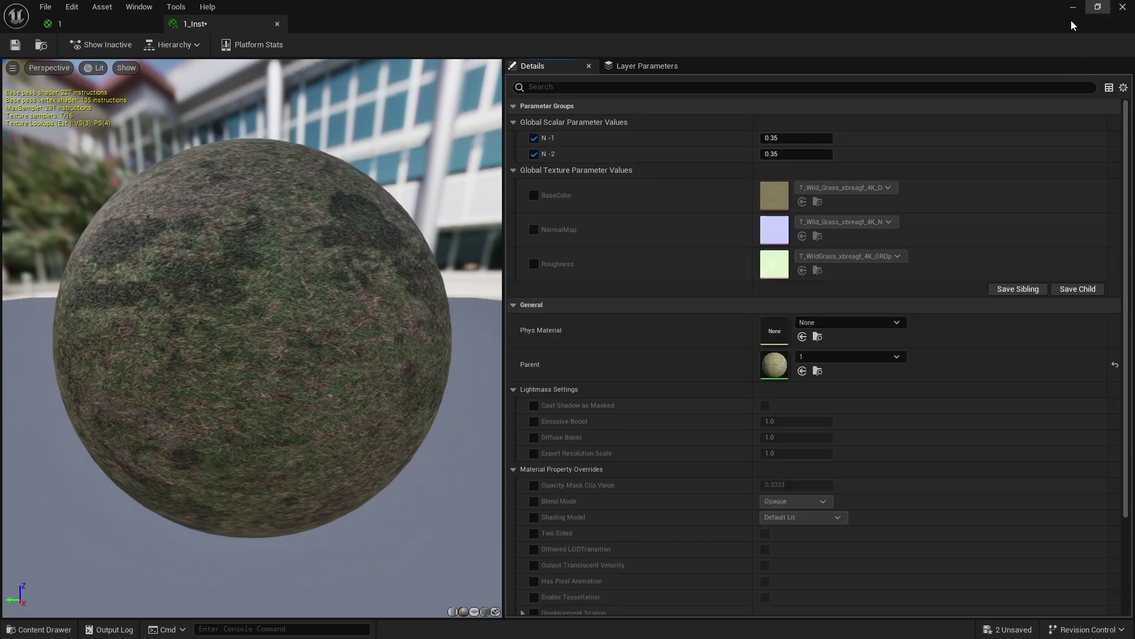
{"action": "left_click", "coordinate": [534, 196]}
{"action": "left_click", "coordinate": [534, 230]}
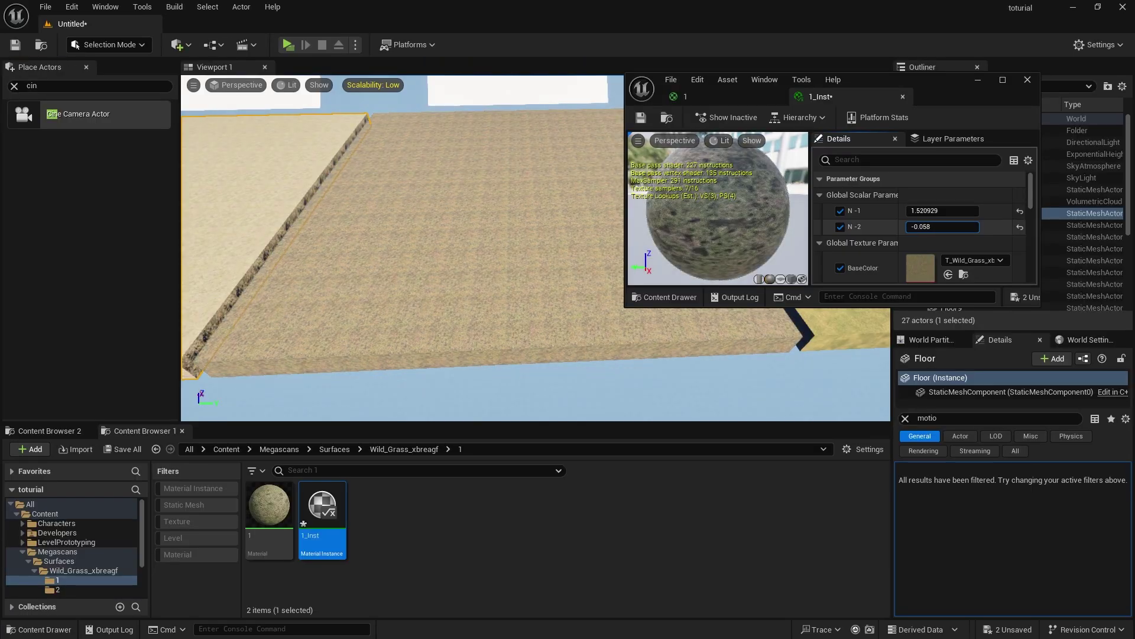
{"action": "mouse_move", "coordinate": [932, 210]}
{"action": "left_mouse_down"}
{"action": "mouse_move", "coordinate": [896, 210]}
{"action": "mouse_move", "coordinate": [911, 211]}
{"action": "left_mouse_up"}
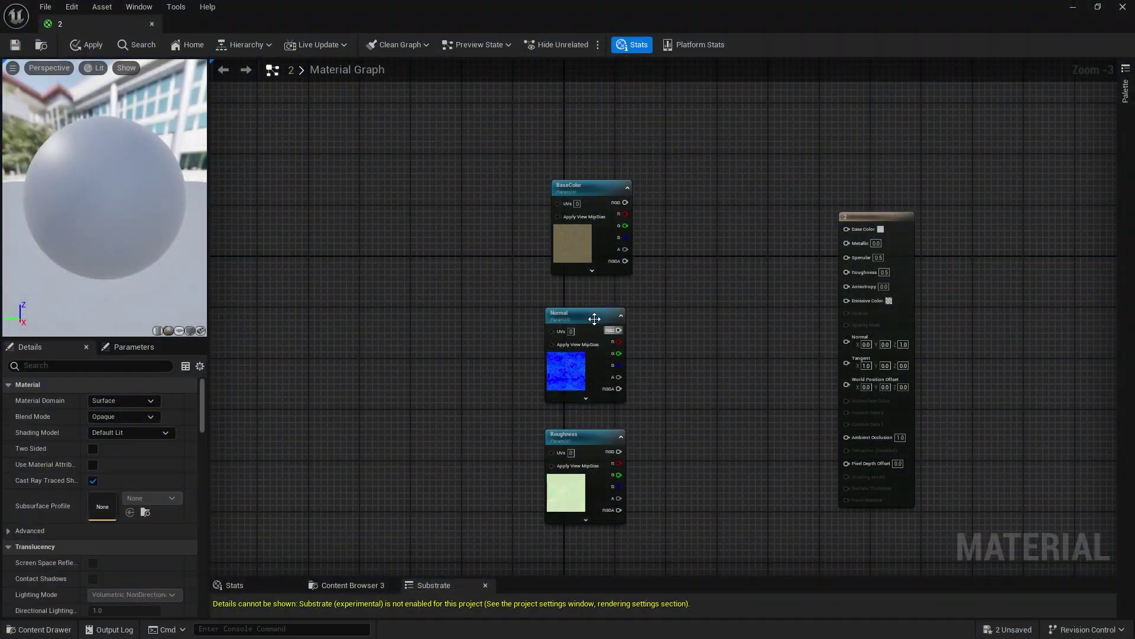
In material 2, wire the Normal texture's RGB to Normal and the Roughness texture's R to Ambient Occlusion and G to Roughness
{"action": "left_click", "coordinate": [594, 319]}
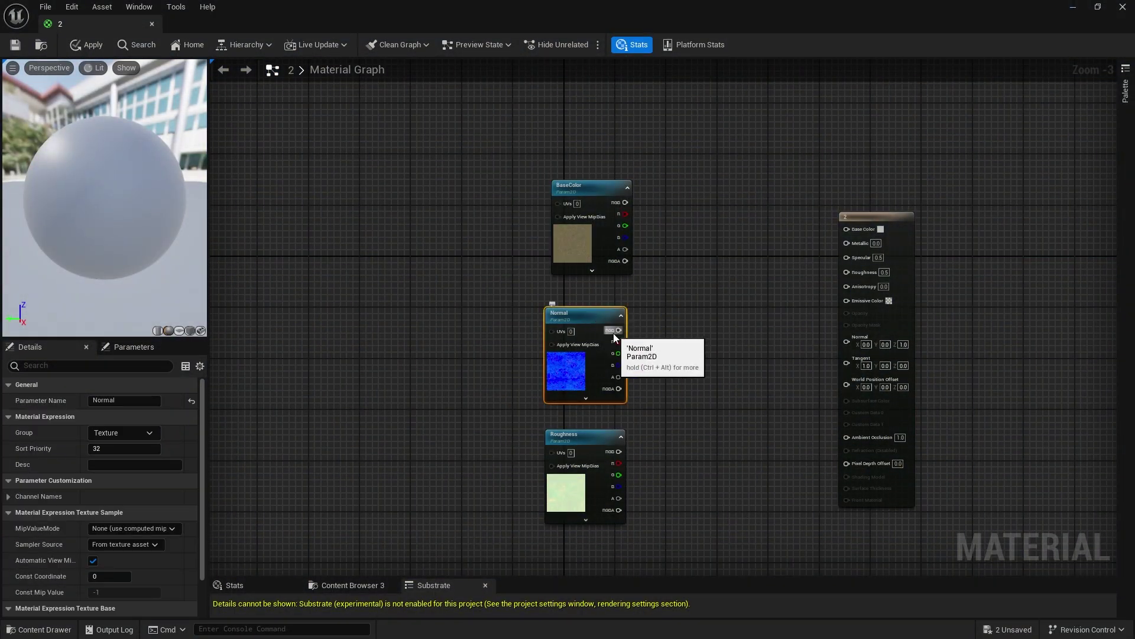
{"action": "left_click_drag", "start_coordinate": [863, 354], "coordinate": [861, 353]}
{"action": "scroll", "coordinate": [619, 364], "scroll_direction": "up", "scroll_amount": 2}
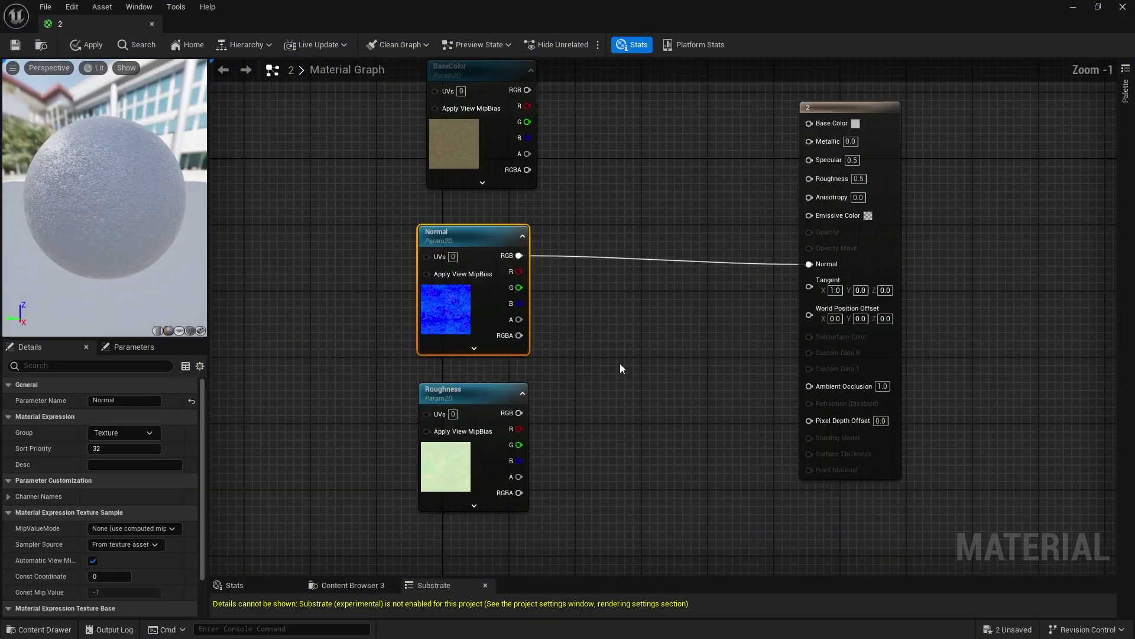
{"action": "left_click_drag", "start_coordinate": [514, 403], "coordinate": [802, 360]}
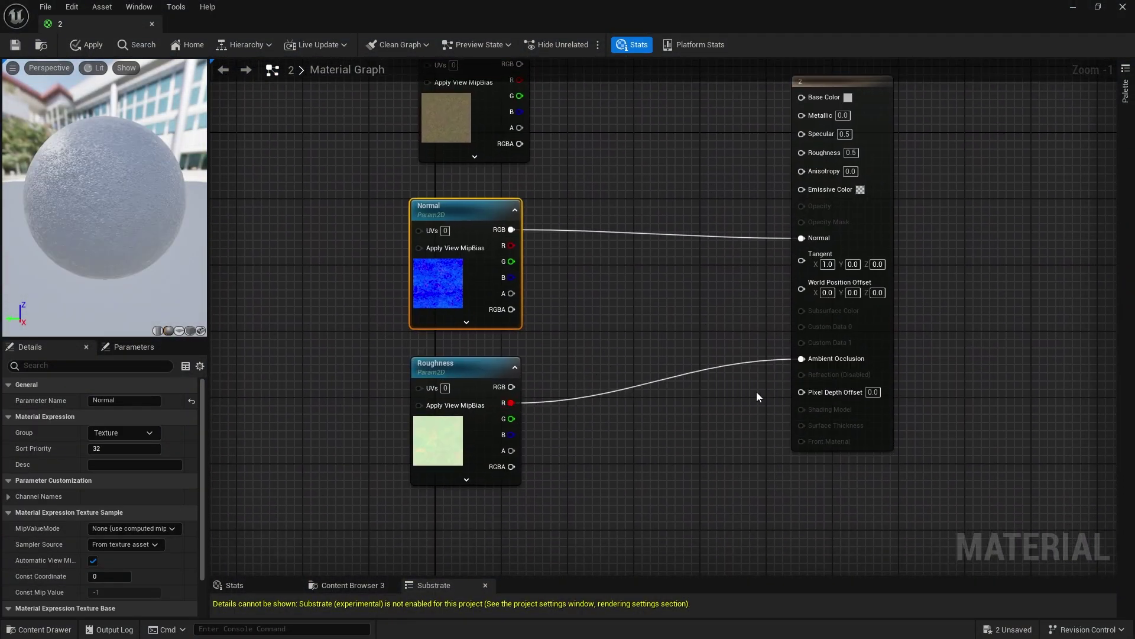
{"action": "left_click_drag", "start_coordinate": [478, 471], "coordinate": [756, 210]}
Move the BaseColor texture node away from the Normal and Roughness nodes to make room for its own chain
{"action": "scroll", "coordinate": [854, 291], "scroll_direction": "down", "scroll_amount": 1}
{"action": "right_click_drag", "start_coordinate": [793, 272], "coordinate": [871, 313]}
{"action": "left_click_drag", "start_coordinate": [733, 233], "coordinate": [406, 223]}
{"action": "right_click_drag", "start_coordinate": [607, 302], "coordinate": [763, 347]}
{"action": "right_click", "coordinate": [763, 346]}
Add a Texture Coordinate node before the BaseColor texture and connect it to input A of a new Multiply node
{"action": "right_click_drag", "start_coordinate": [325, 245], "coordinate": [417, 307]}
{"action": "right_click", "coordinate": [417, 307]}
{"action": "type", "text": "tex"}
{"action": "key", "text": "Return"}
{"action": "left_click_drag", "start_coordinate": [455, 313], "coordinate": [492, 354]}
{"action": "key", "text": "m"}
{"action": "left_click", "coordinate": [485, 336]}
Add a scalar parameter named macrovarition below the Texture Coordinate node
{"action": "key", "text": "s"}
{"action": "left_click", "coordinate": [362, 404]}
{"action": "type", "text": "macrovarition"}
{"action": "key", "text": "Return"}
Connect the macrovarition scalar to the Multiply's input B and the Multiply's output to the BaseColor texture's UVs
{"action": "left_click_drag", "start_coordinate": [434, 433], "coordinate": [492, 369]}
{"action": "right_click_drag", "start_coordinate": [523, 359], "coordinate": [466, 340]}
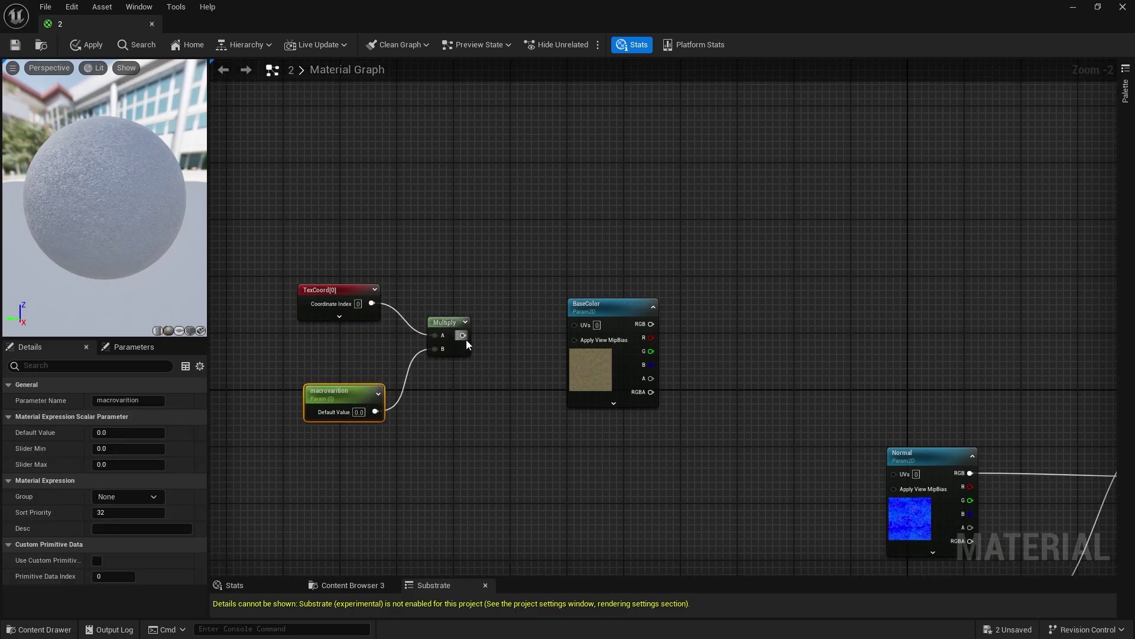
{"action": "left_click_drag", "start_coordinate": [470, 336], "coordinate": [575, 325]}
Add a Multiply node fed by the BaseColor texture's RGB output
{"action": "right_click_drag", "start_coordinate": [521, 405], "coordinate": [372, 395]}
{"action": "left_click_drag", "start_coordinate": [630, 307], "coordinate": [630, 307]}
{"action": "type", "text": "mul"}
{"action": "key", "text": "Return"}
Add a vector parameter named macrovarition and connect it to input B of the BaseColor Multiply
{"action": "right_click", "coordinate": [576, 429]}
{"action": "type", "text": "vector"}
{"action": "key", "text": "Return"}
{"action": "type", "text": "macrop"}
{"action": "key", "text": "BackSpace"}
{"action": "type", "text": "v"}
{"action": "left_click_drag", "start_coordinate": [626, 448], "coordinate": [582, 392]}
{"action": "left_click_drag", "start_coordinate": [598, 398], "coordinate": [638, 341]}
Set the vector parameter's default color to a pale yellow of about 1, 0.909, 0.61
{"action": "left_click", "coordinate": [140, 433]}
{"action": "left_click_drag", "start_coordinate": [228, 438], "coordinate": [226, 441]}
{"action": "left_click", "coordinate": [310, 614]}
Select the whole BaseColor chain, move it aside, and place a duplicate of it directly below the original
{"action": "right_click_drag", "start_coordinate": [660, 512], "coordinate": [741, 485]}
{"action": "left_click_drag", "start_coordinate": [787, 198], "coordinate": [225, 367]}
{"action": "scroll", "coordinate": [248, 355], "scroll_direction": "down", "scroll_amount": 1}
{"action": "left_click_drag", "start_coordinate": [624, 254], "coordinate": [481, 216]}
{"action": "right_click_drag", "start_coordinate": [529, 377], "coordinate": [611, 275]}
{"action": "key", "text": "ctrl+d"}
{"action": "left_click_drag", "start_coordinate": [651, 321], "coordinate": [583, 342]}
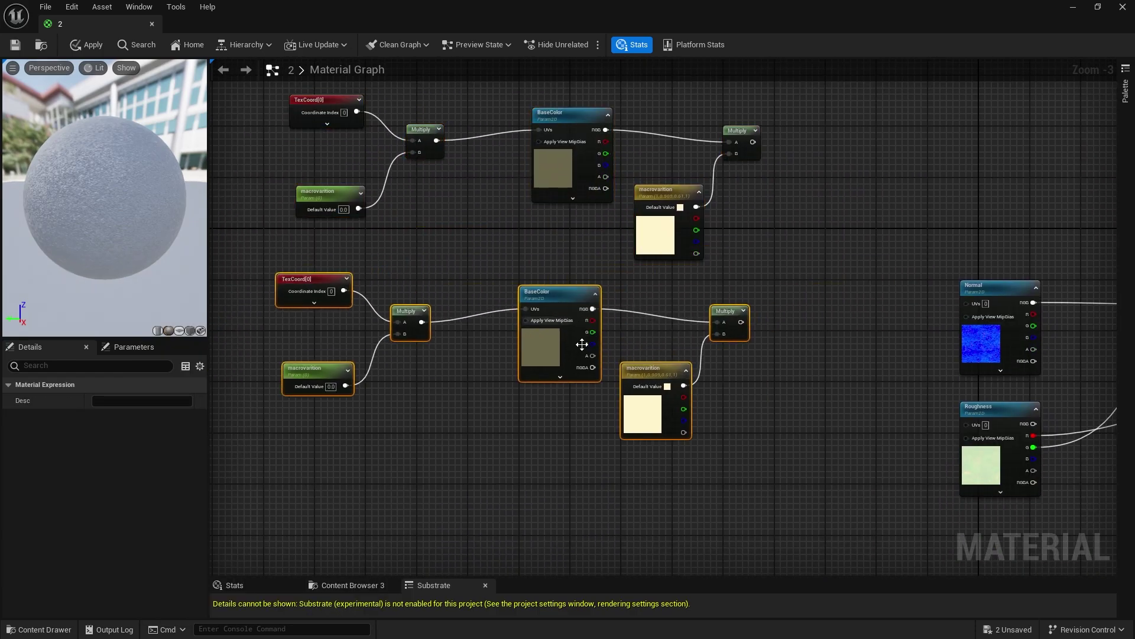
Try a different default color on the duplicated vector parameter and undo the change
{"action": "right_click_drag", "start_coordinate": [656, 385], "coordinate": [538, 374]}
{"action": "left_click", "coordinate": [538, 374]}
{"action": "left_click", "coordinate": [140, 432]}
{"action": "left_click", "coordinate": [207, 451]}
{"action": "left_click_drag", "start_coordinate": [308, 385], "coordinate": [308, 418]}
{"action": "left_click", "coordinate": [303, 614]}
{"action": "key", "text": "ctrl+z"}
Rename the lower chain's vector parameter to macrovarition a and set its default color to a muted green
{"action": "double_click", "coordinate": [450, 385]}
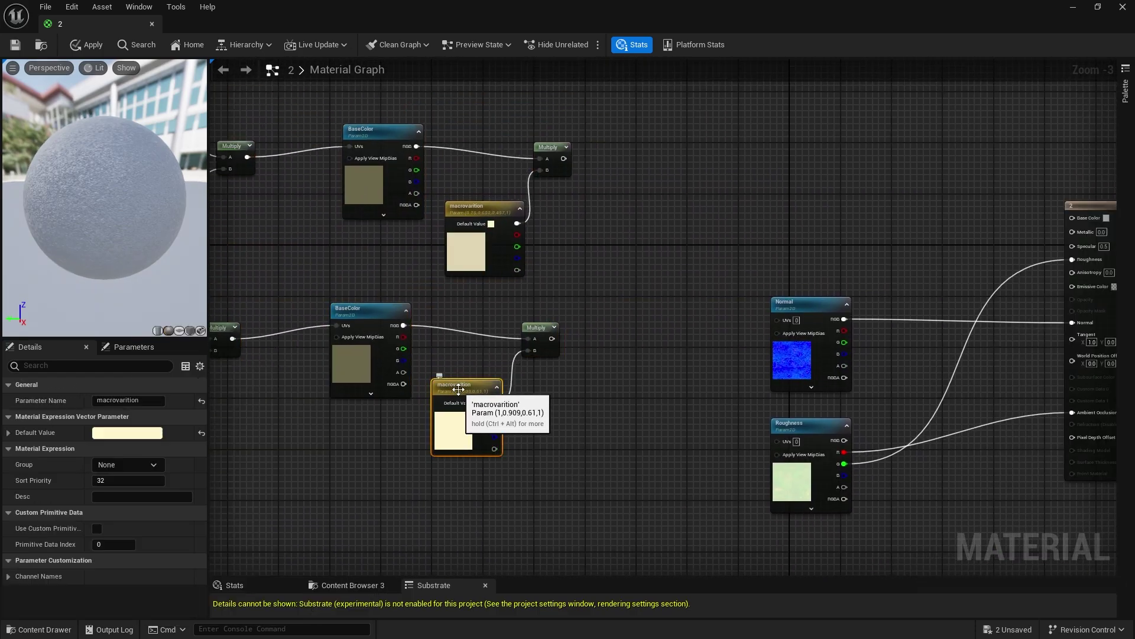
{"action": "key", "text": "Right"}
{"action": "type", "text": "a"}
{"action": "key", "text": "Return"}
{"action": "left_click", "coordinate": [140, 433]}
{"action": "left_click", "coordinate": [196, 448]}
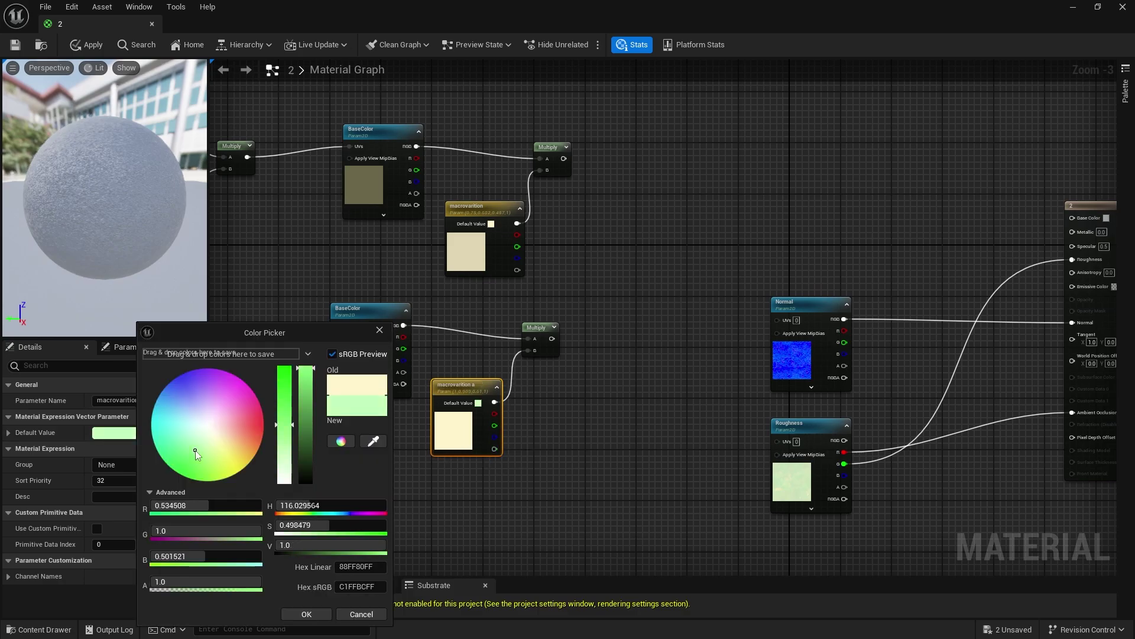
{"action": "left_click", "coordinate": [304, 464]}
{"action": "left_click", "coordinate": [302, 613]}
Add a Texture Sample below the two BaseColor chains and assign it the T_MacroVariation texture
{"action": "right_click_drag", "start_coordinate": [484, 528], "coordinate": [618, 426]}
{"action": "right_click_drag", "start_coordinate": [579, 481], "coordinate": [513, 289]}
{"action": "left_click", "coordinate": [513, 294]}
{"action": "left_click", "coordinate": [154, 498]}
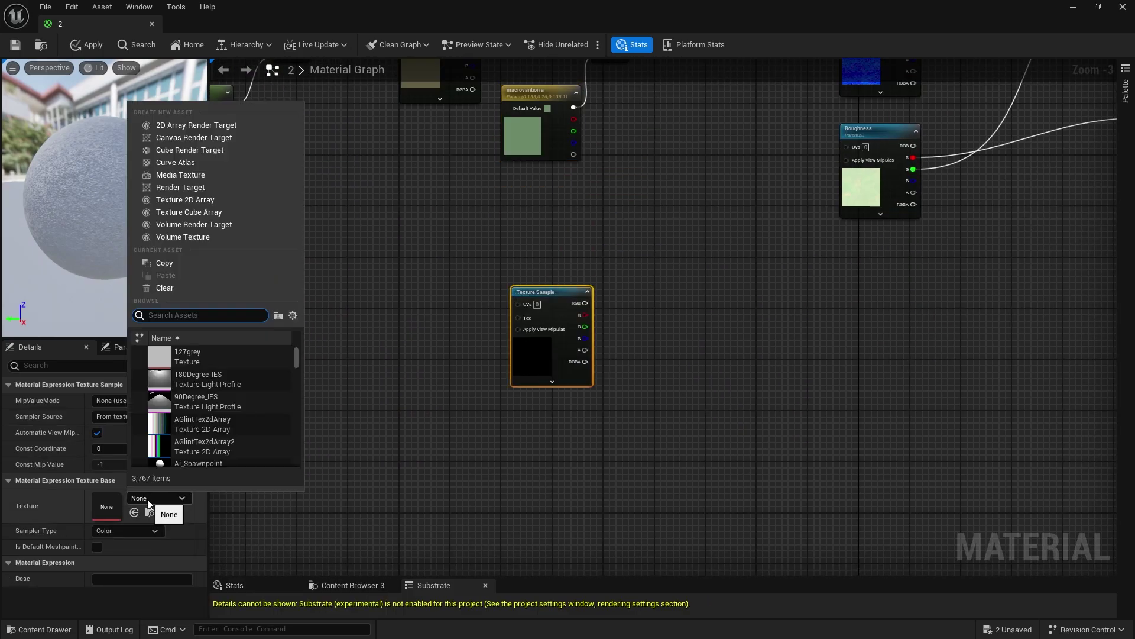
{"action": "type", "text": "t_mac"}
{"action": "left_click", "coordinate": [201, 379]}
{"action": "left_click", "coordinate": [442, 505]}
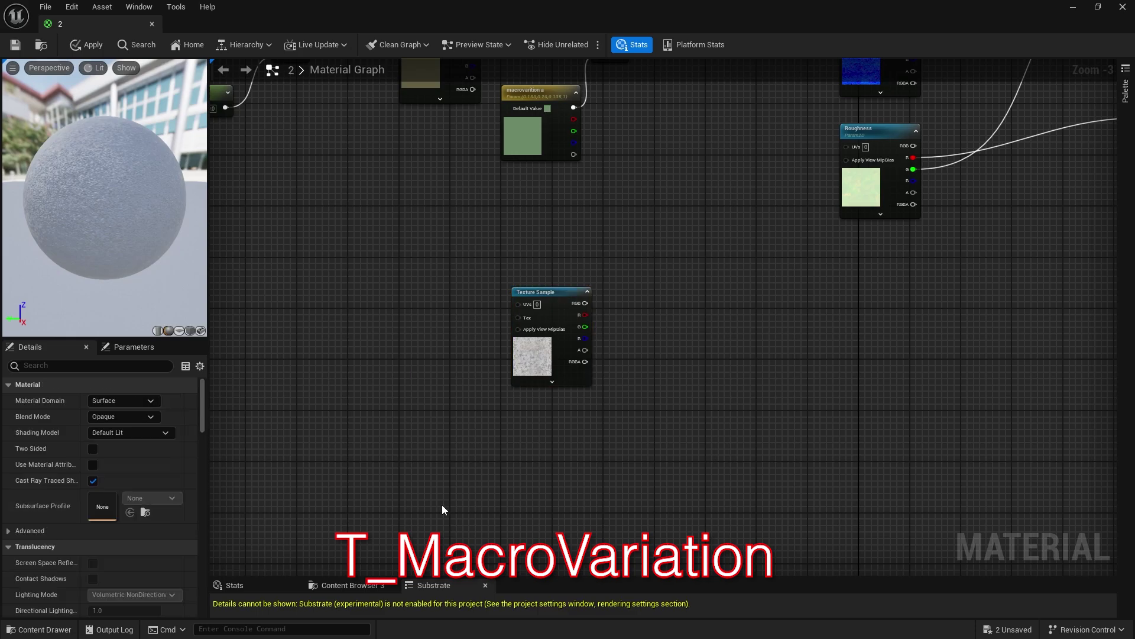
Feed the Texture Sample's UVs from a new Multiply and connect a TextureCoordinate node to the Multiply's input A
{"action": "key", "text": "m"}
{"action": "left_click", "coordinate": [371, 361]}
{"action": "left_click_drag", "start_coordinate": [412, 376], "coordinate": [404, 333]}
{"action": "right_click", "coordinate": [287, 289]}
{"action": "type", "text": "coo"}
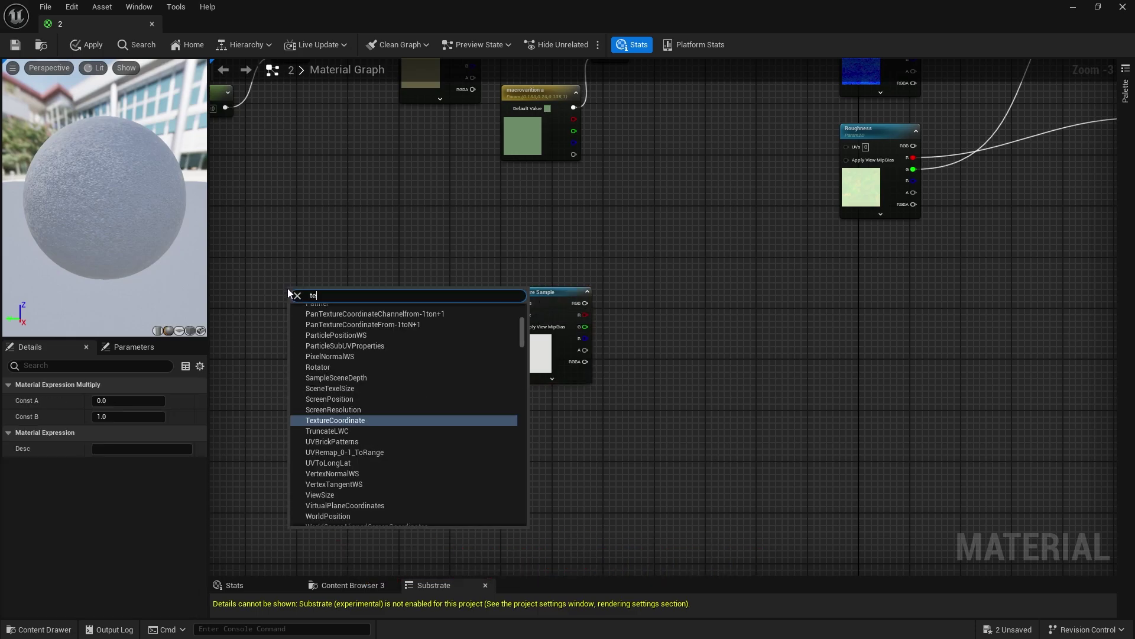
{"action": "key", "text": "Return"}
{"action": "left_click_drag", "start_coordinate": [355, 303], "coordinate": [387, 345]}
Connect a new scalar parameter to input B of the UV Multiply and set its default value to 0.01
{"action": "key", "text": "s"}
{"action": "left_click", "coordinate": [294, 432]}
{"action": "left_click_drag", "start_coordinate": [359, 463], "coordinate": [387, 360]}
{"action": "left_click_drag", "start_coordinate": [331, 445], "coordinate": [327, 366]}
{"action": "left_click", "coordinate": [338, 384]}
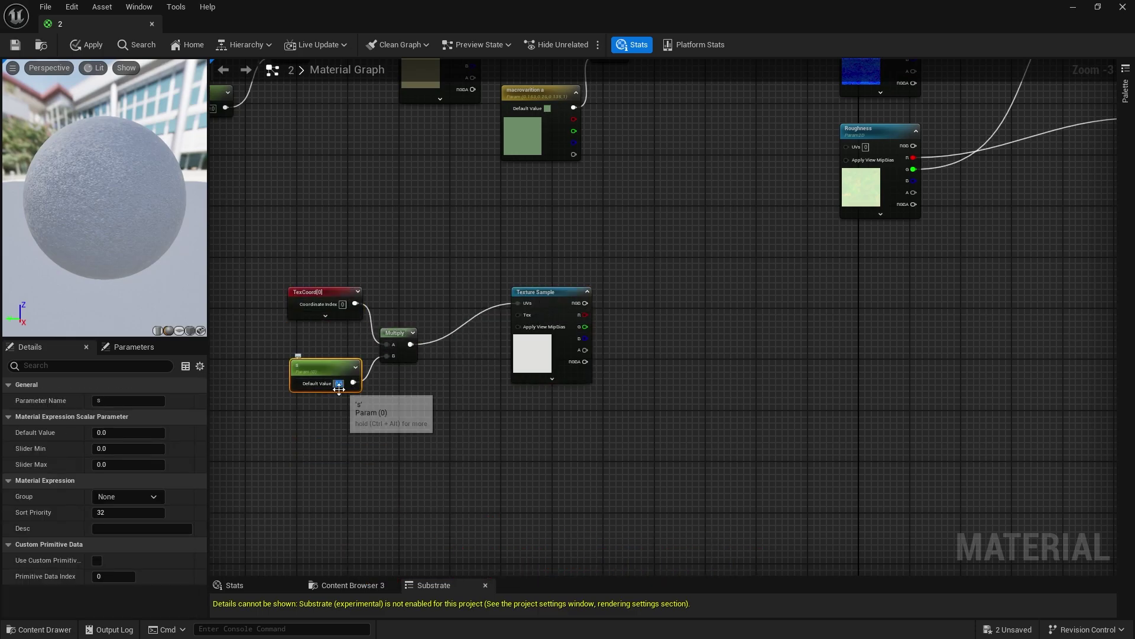
{"action": "type", "text": "0.01"}
Add a Lerp and connect the upper color Multiply to input A and the lower one to input B
{"action": "right_click_drag", "start_coordinate": [368, 160], "coordinate": [527, 350]}
{"action": "scroll", "coordinate": [444, 364], "scroll_direction": "up", "scroll_amount": 1}
{"action": "right_click_drag", "start_coordinate": [444, 364], "coordinate": [489, 410]}
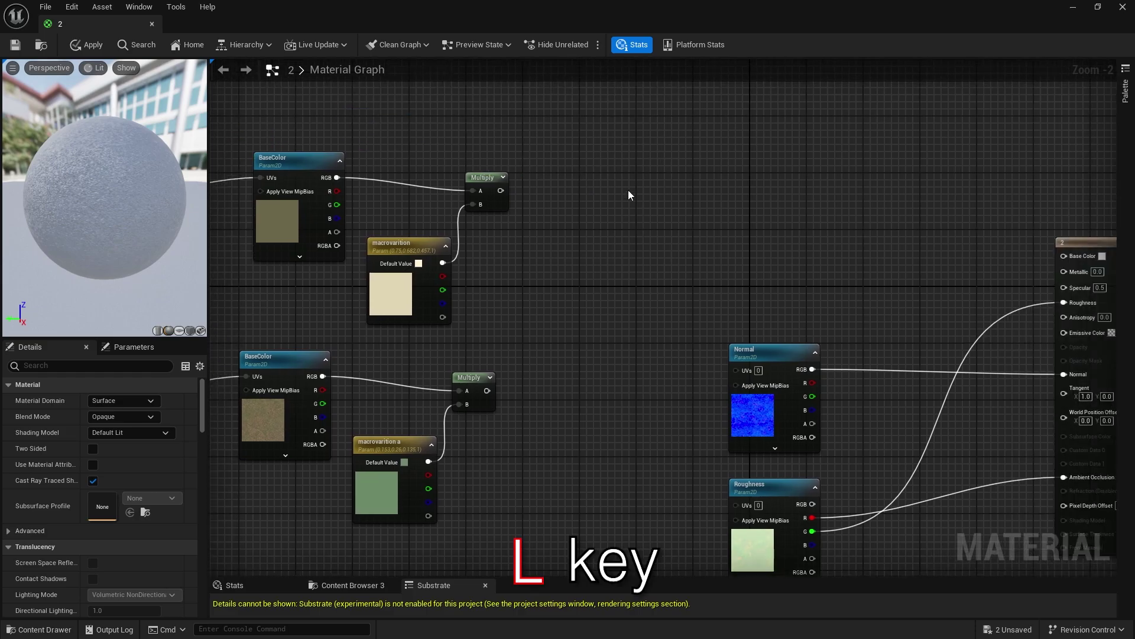
{"action": "key", "text": "l"}
{"action": "left_click", "coordinate": [628, 190]}
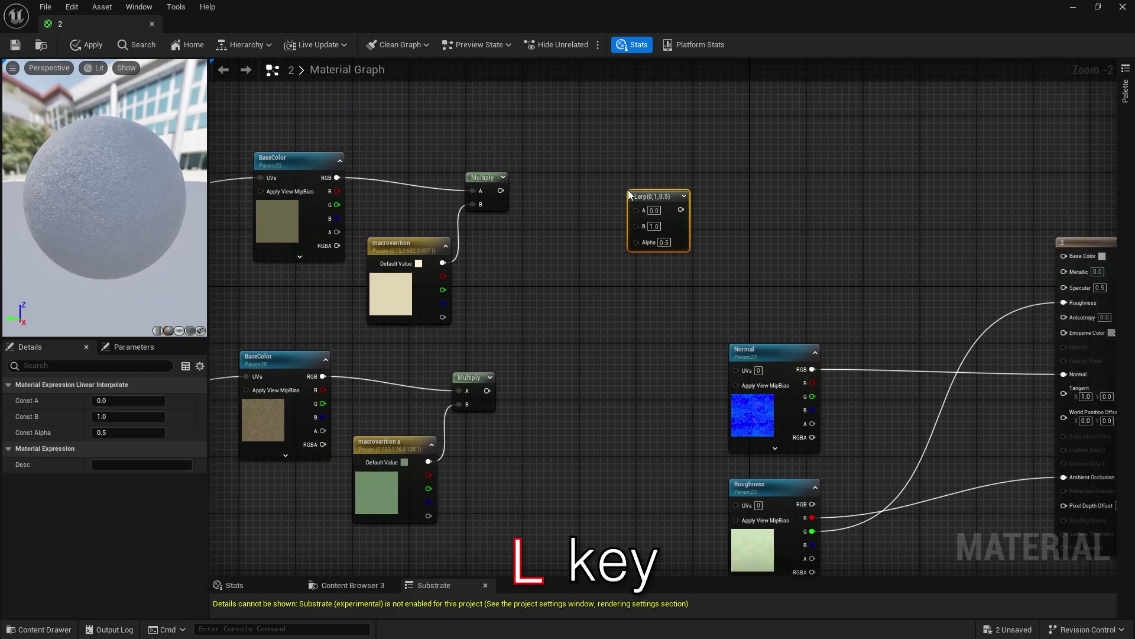
{"action": "left_click_drag", "start_coordinate": [500, 190], "coordinate": [500, 191]}
{"action": "left_click_drag", "start_coordinate": [636, 208], "coordinate": [636, 209]}
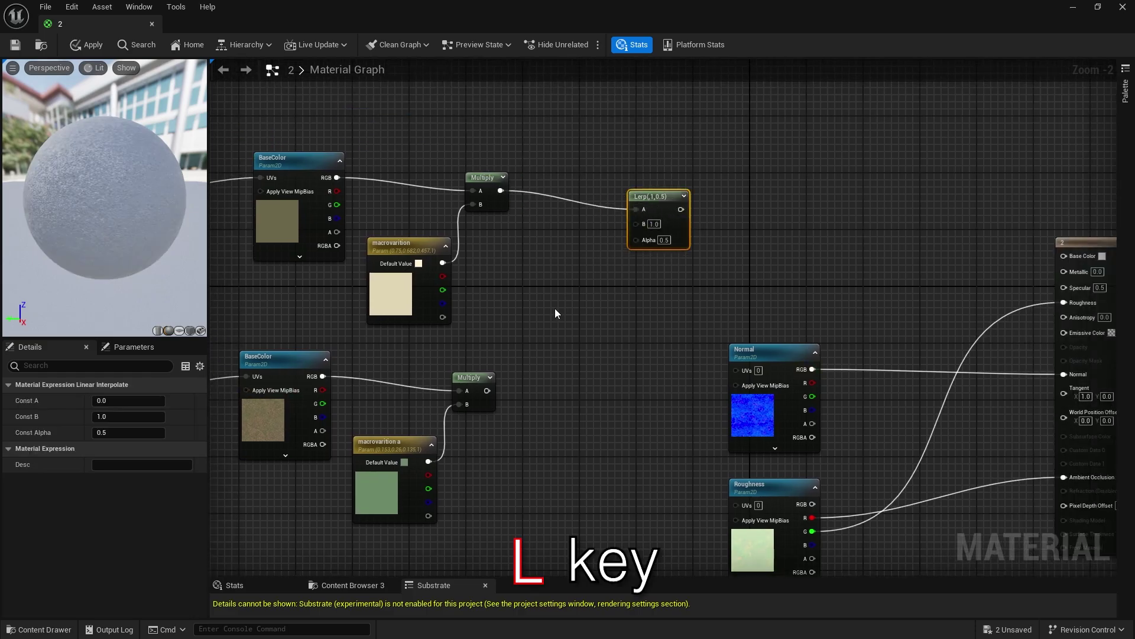
{"action": "left_click_drag", "start_coordinate": [489, 390], "coordinate": [636, 223]}
Connect the macro variation texture's red channel to the Lerp's Alpha and the Lerp's output to Base Color
{"action": "right_click_drag", "start_coordinate": [639, 362], "coordinate": [608, 222]}
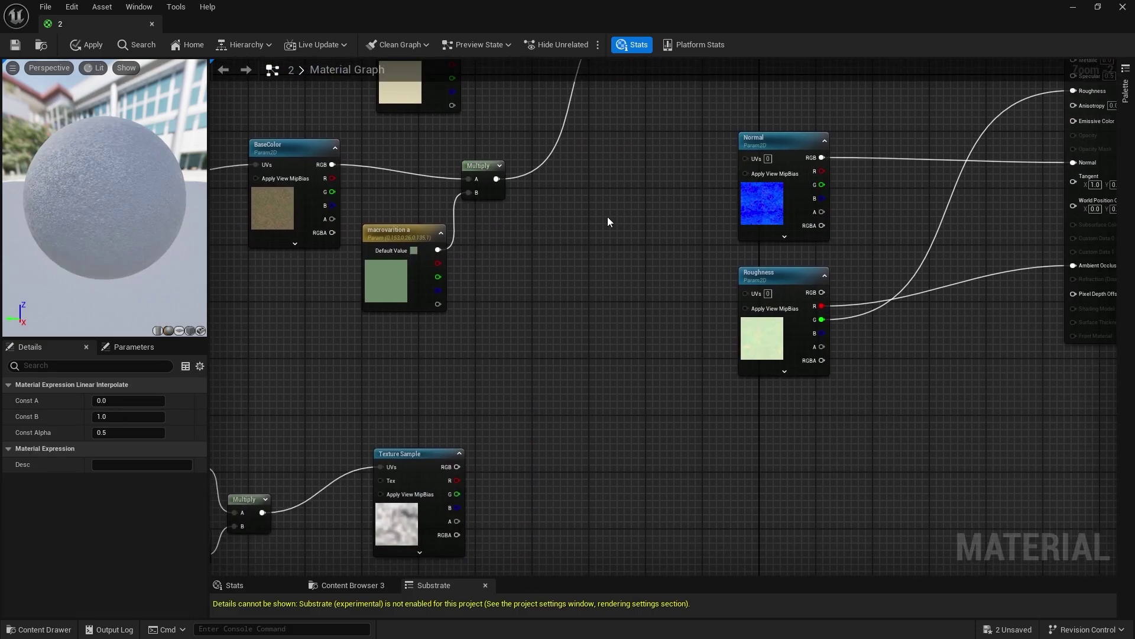
{"action": "left_click_drag", "start_coordinate": [460, 481], "coordinate": [648, 283]}
{"action": "right_click_drag", "start_coordinate": [795, 278], "coordinate": [567, 271]}
{"action": "left_click_drag", "start_coordinate": [457, 244], "coordinate": [854, 294]}
{"action": "scroll", "coordinate": [725, 175], "scroll_direction": "down", "scroll_amount": 3}
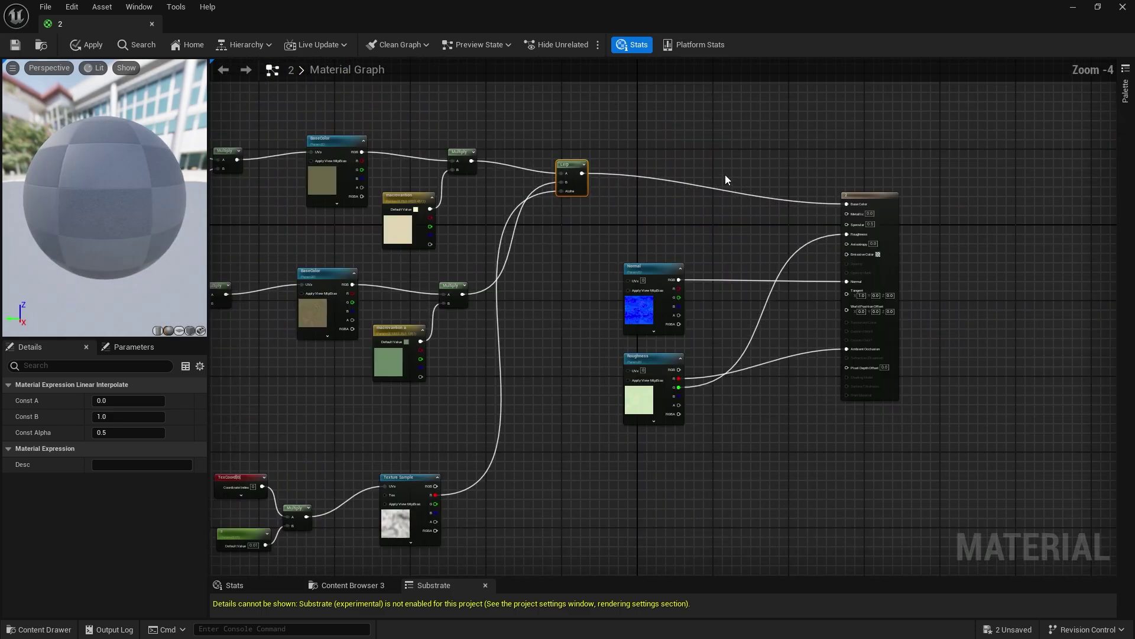
{"action": "left_click", "coordinate": [699, 170]}
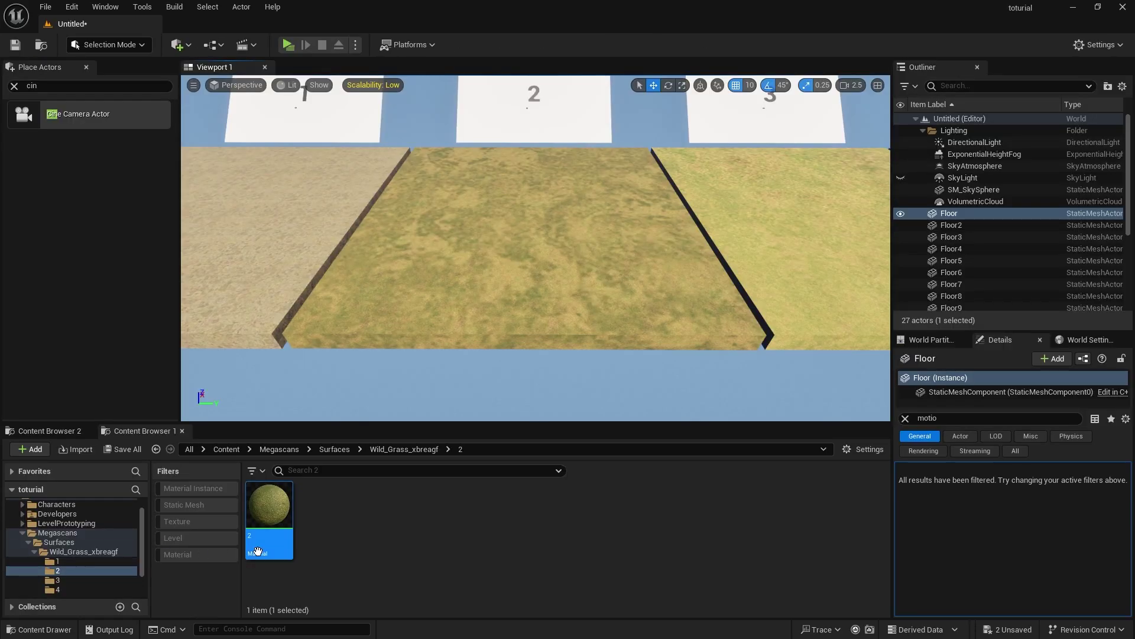
Create a material instance from material 2, keep the name 2_Inst, and open it in a reduced editor window
{"action": "right_click", "coordinate": [268, 514]}
{"action": "left_click", "coordinate": [348, 242]}
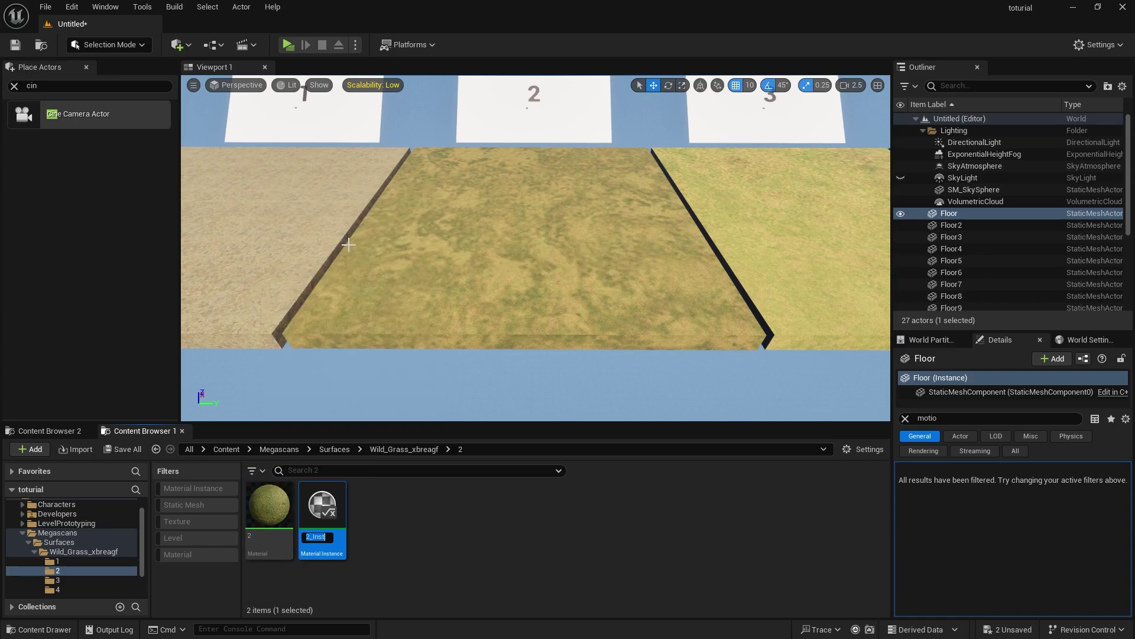
{"action": "left_click_drag", "start_coordinate": [305, 521], "coordinate": [362, 519]}
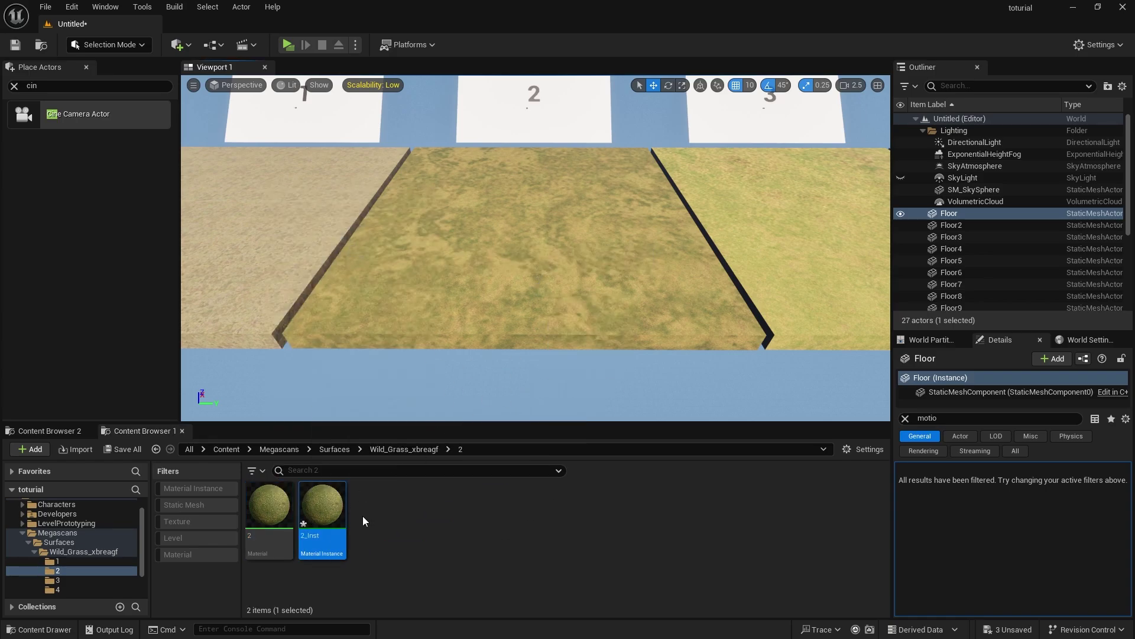
{"action": "double_click", "coordinate": [322, 515]}
{"action": "left_click", "coordinate": [1100, 7]}
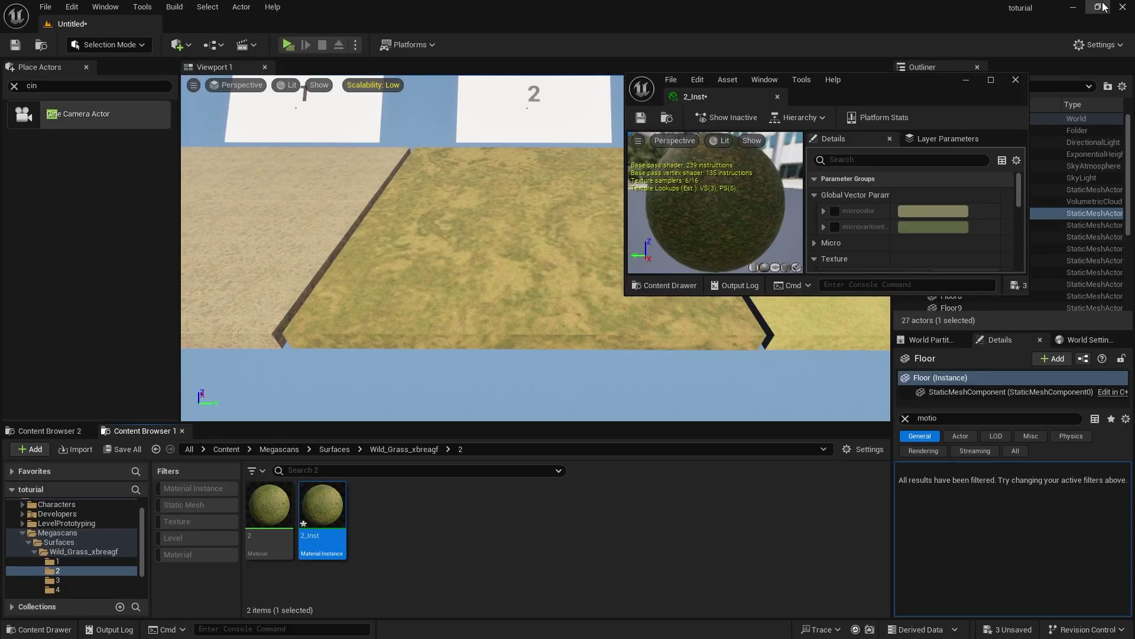
Enable the overrides for both vector color parameters in 2_Inst, enlarge its window, and adjust the microcolor tint
{"action": "left_click", "coordinate": [835, 211]}
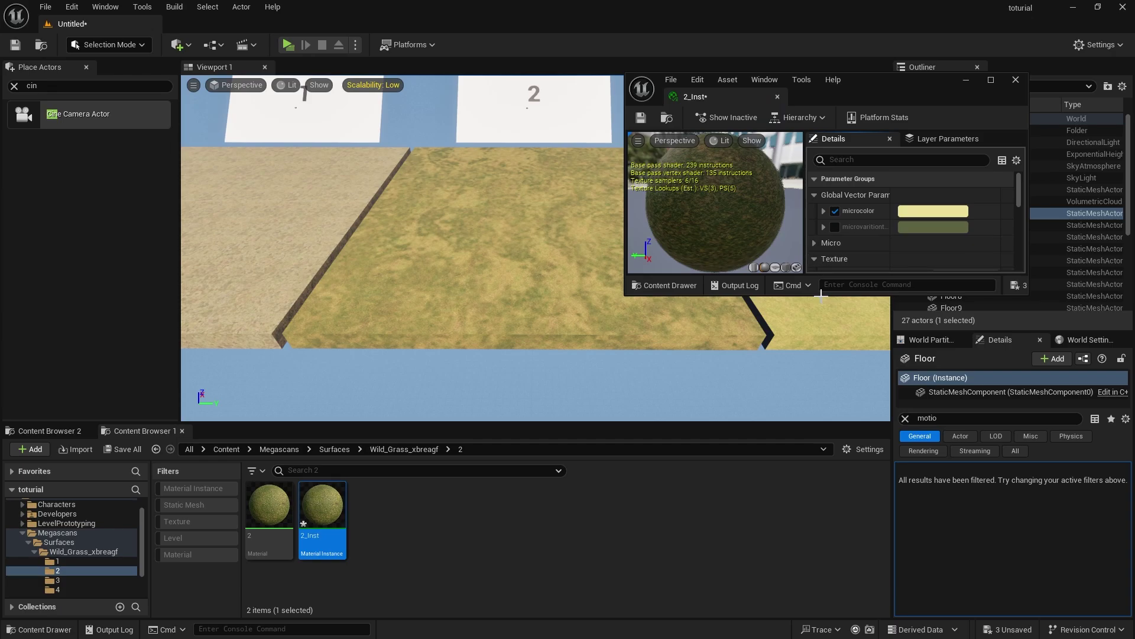
{"action": "left_click_drag", "start_coordinate": [815, 296], "coordinate": [815, 474]}
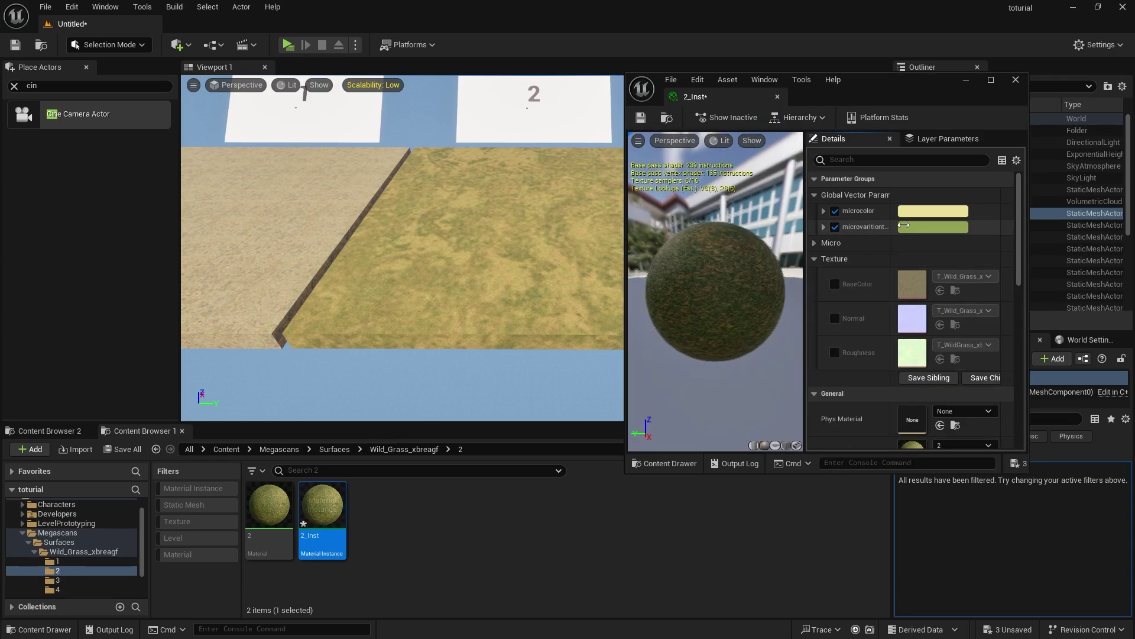
{"action": "left_click", "coordinate": [930, 213]}
{"action": "mouse_move", "coordinate": [768, 315]}
{"action": "left_mouse_down"}
{"action": "mouse_move", "coordinate": [778, 319]}
{"action": "mouse_move", "coordinate": [746, 330]}
{"action": "mouse_move", "coordinate": [769, 337]}
{"action": "left_mouse_up"}
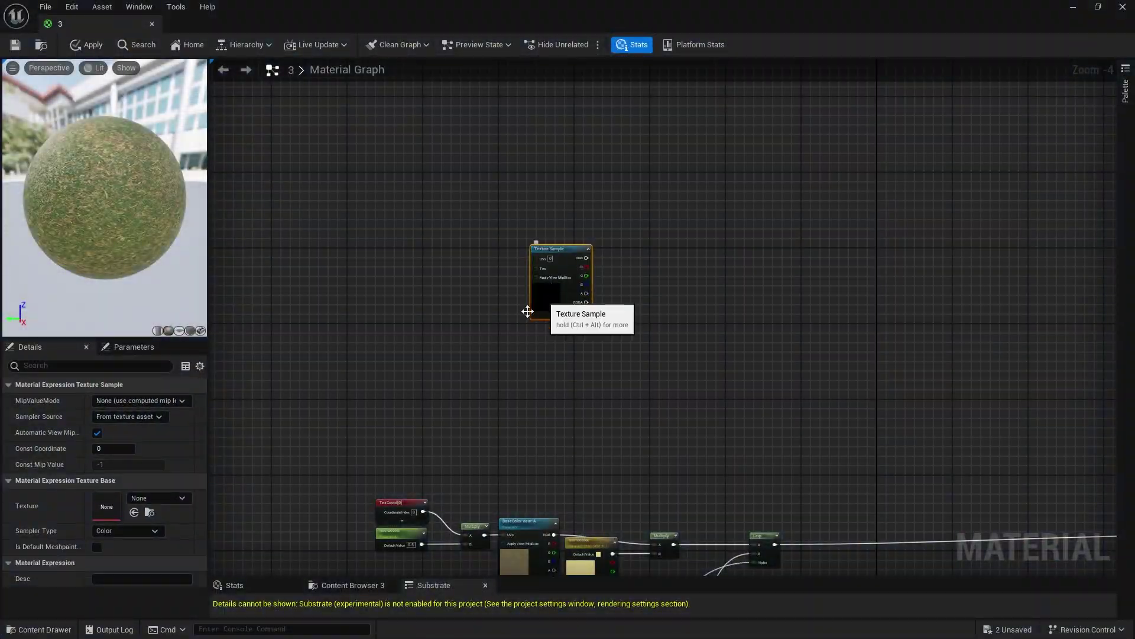
Assign T_MacroVariation to the Texture Sample in material 3 and stack a duplicate of the node directly below it
{"action": "left_click", "coordinate": [158, 498]}
{"action": "type", "text": "t_mac"}
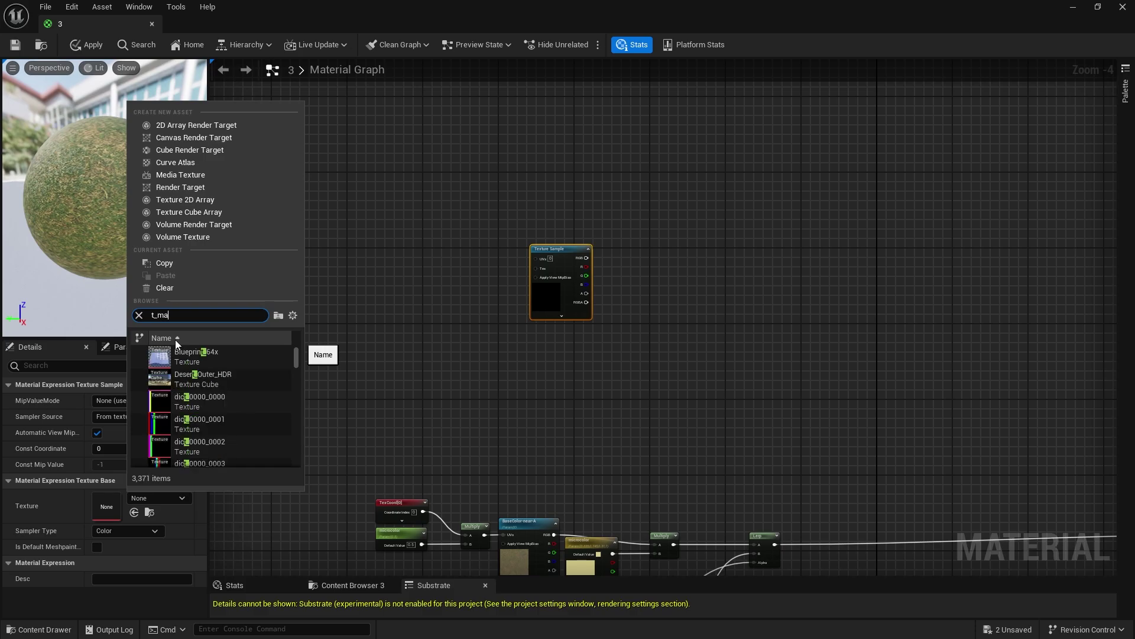
{"action": "left_click", "coordinate": [187, 356]}
{"action": "key", "text": "ctrl+d"}
{"action": "left_click_drag", "start_coordinate": [585, 258], "coordinate": [548, 339]}
{"action": "left_click_drag", "start_coordinate": [557, 251], "coordinate": [553, 193]}
{"action": "left_click_drag", "start_coordinate": [551, 337], "coordinate": [551, 268]}
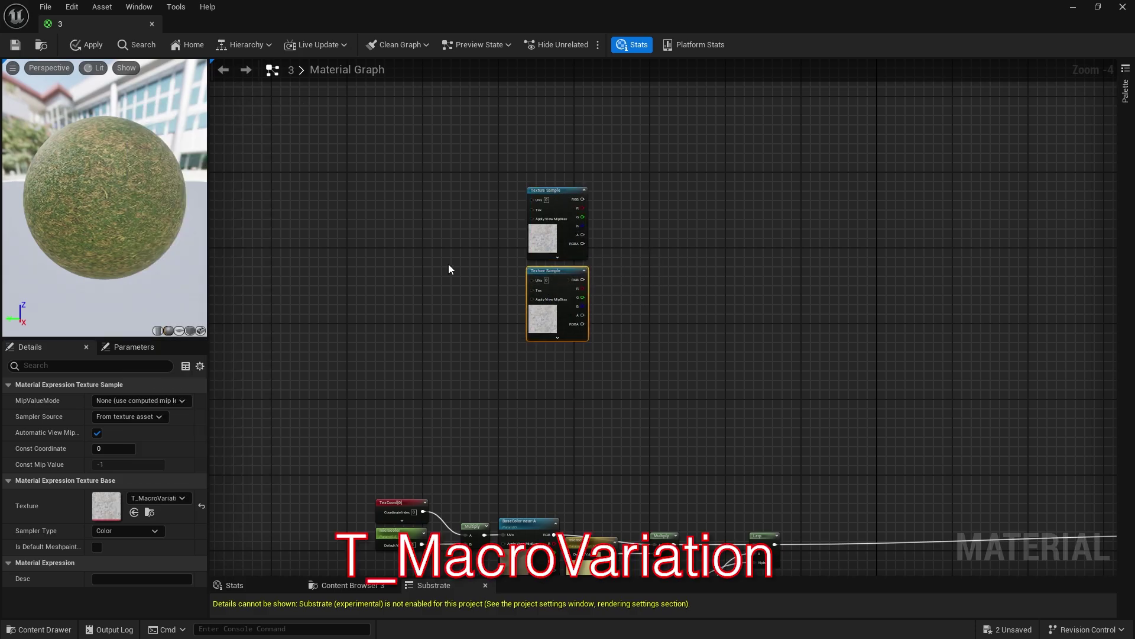
Add a TextureCoordinate node and a scalar parameter named noise - a with a default value of 0.01 before the samples
{"action": "right_click_drag", "start_coordinate": [425, 220], "coordinate": [444, 352]}
{"action": "scroll", "coordinate": [443, 351], "scroll_direction": "up", "scroll_amount": 3}
{"action": "right_click", "coordinate": [406, 301]}
{"action": "type", "text": "te"}
{"action": "key", "text": "Return"}
{"action": "left_click_drag", "start_coordinate": [463, 314], "coordinate": [372, 267]}
{"action": "key", "text": "s"}
{"action": "left_click", "coordinate": [349, 361]}
{"action": "type", "text": "noise - a"}
{"action": "key", "text": "Return"}
{"action": "left_click", "coordinate": [413, 392]}
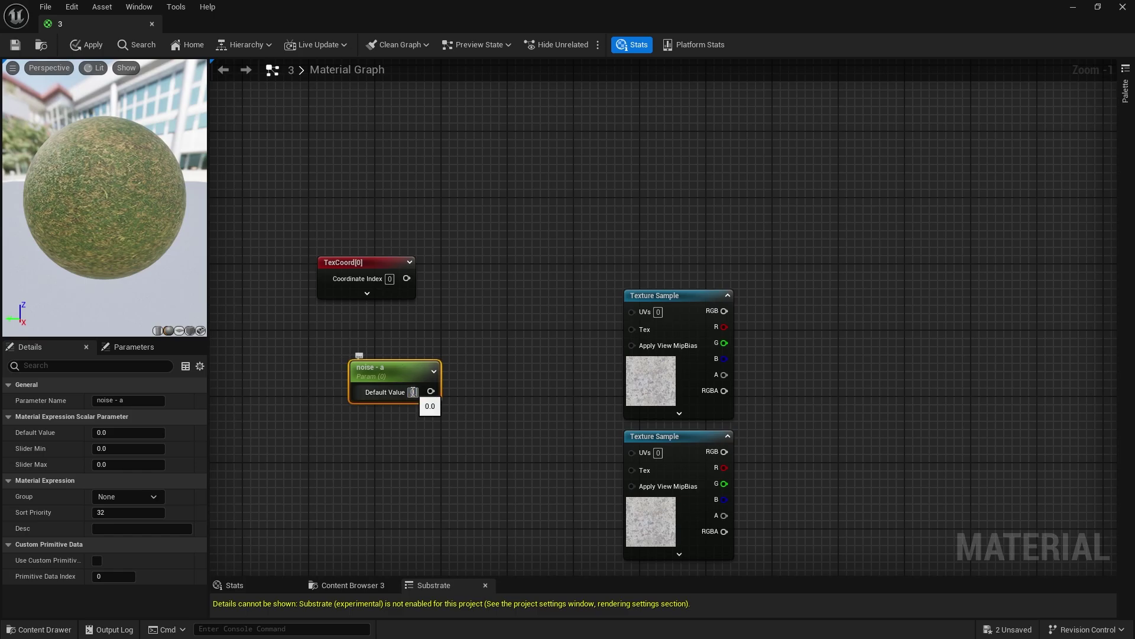
{"action": "left_click_drag", "start_coordinate": [401, 368], "coordinate": [385, 362]}
Multiply the texture coordinates by noise - a, connect the result to the upper Texture Sample's UVs, and align the nodes
{"action": "key", "text": "m"}
{"action": "left_click", "coordinate": [496, 306]}
{"action": "left_click_drag", "start_coordinate": [551, 325], "coordinate": [632, 311]}
{"action": "left_click_drag", "start_coordinate": [471, 354], "coordinate": [505, 342]}
{"action": "left_click_drag", "start_coordinate": [526, 408], "coordinate": [385, 265]}
{"action": "key", "text": "q"}
{"action": "left_click", "coordinate": [384, 289]}
Duplicate the TexCoord, noise - a and Multiply nodes and connect the copy to the lower Texture Sample's UVs
{"action": "left_click_drag", "start_coordinate": [520, 255], "coordinate": [371, 399]}
{"action": "key", "text": "ctrl+d"}
{"action": "right_click_drag", "start_coordinate": [560, 424], "coordinate": [479, 334]}
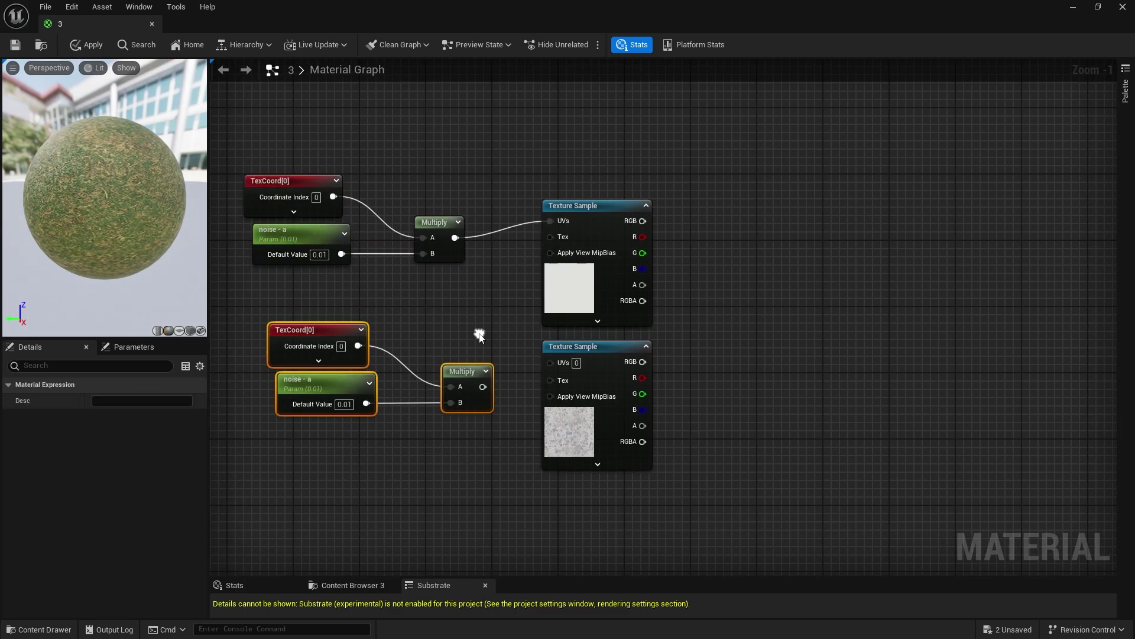
{"action": "left_click", "coordinate": [479, 334]}
{"action": "left_click_drag", "start_coordinate": [483, 387], "coordinate": [550, 363]}
Create an Add node for each Texture Sample, with the sample's red channel connected to input A
{"action": "right_click_drag", "start_coordinate": [648, 238], "coordinate": [421, 243]}
{"action": "left_click_drag", "start_coordinate": [629, 311], "coordinate": [629, 310]}
{"action": "type", "text": "add"}
{"action": "key", "text": "Return"}
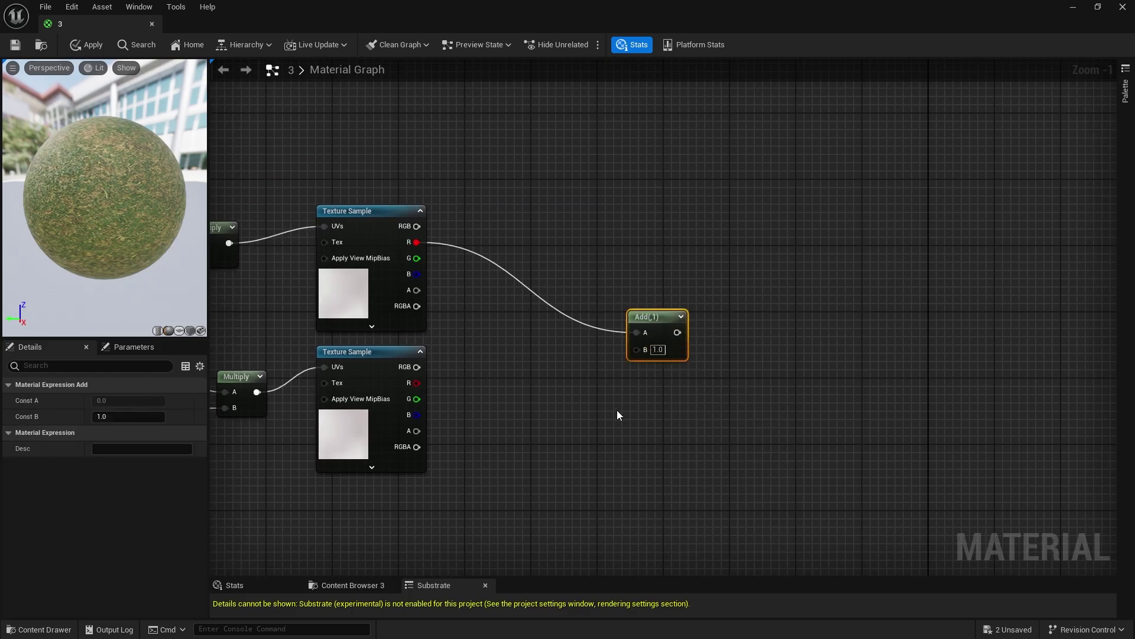
{"action": "right_click", "coordinate": [615, 410]}
{"action": "type", "text": "add"}
{"action": "key", "text": "Return"}
{"action": "left_click_drag", "start_coordinate": [623, 443], "coordinate": [626, 435]}
Multiply the two Add outputs together and add a Lerp that takes the product as its Alpha
{"action": "right_click_drag", "start_coordinate": [745, 432], "coordinate": [580, 492]}
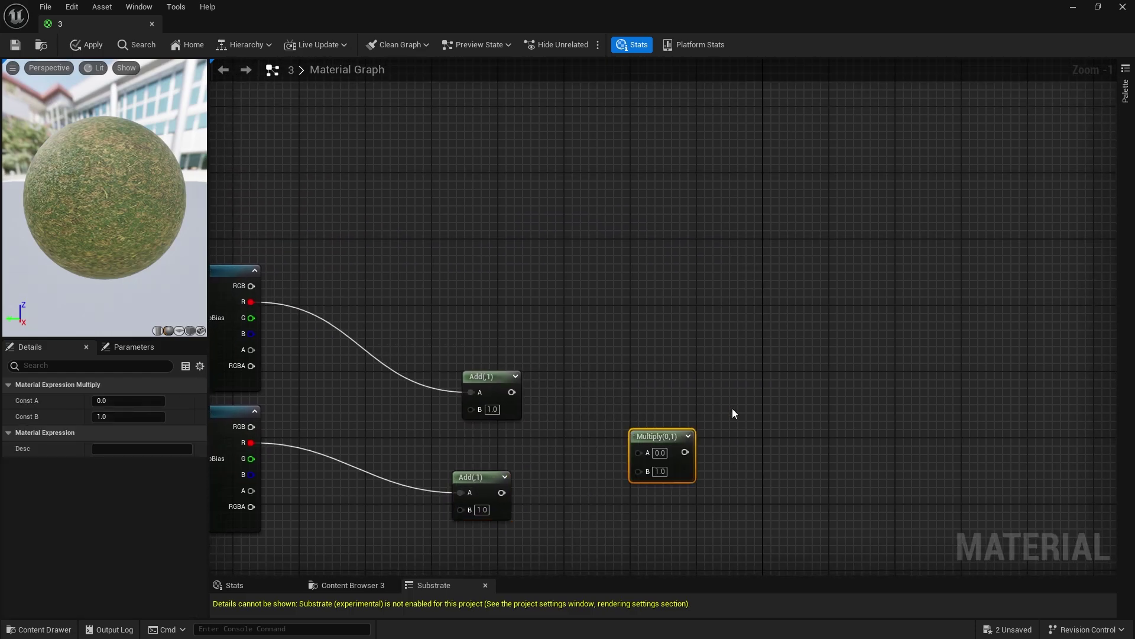
{"action": "right_click_drag", "start_coordinate": [732, 413], "coordinate": [711, 358]}
{"action": "left_click_drag", "start_coordinate": [490, 337], "coordinate": [617, 396]}
{"action": "right_click_drag", "start_coordinate": [743, 453], "coordinate": [590, 458]}
{"action": "key", "text": "l"}
{"action": "left_click", "coordinate": [688, 354]}
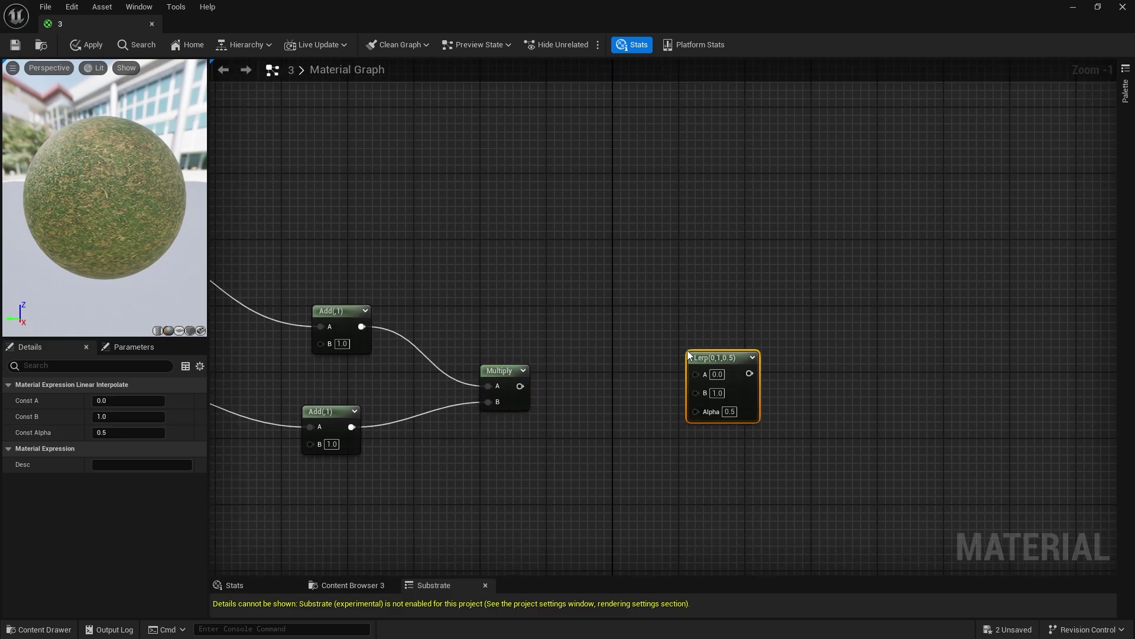
Add a scalar parameter named noise-contrast with a default value of 0.5 and connect it to the Lerp's input A
{"action": "key", "text": "s"}
{"action": "left_click", "coordinate": [513, 290]}
{"action": "type", "text": "noise-"}
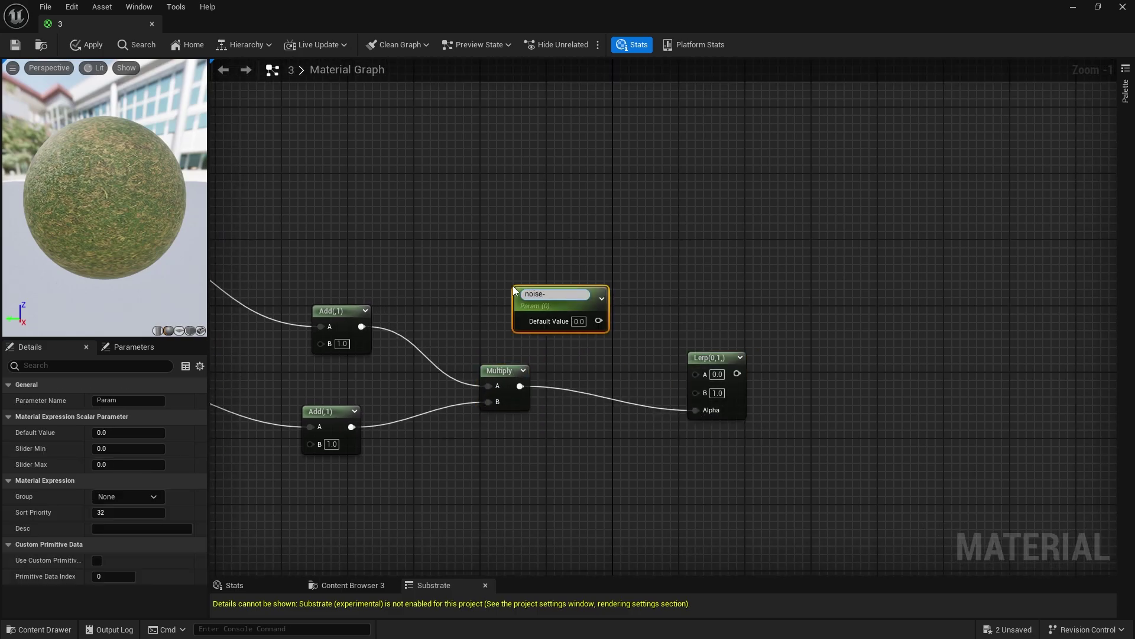
{"action": "left_click_drag", "start_coordinate": [581, 317], "coordinate": [562, 318]}
{"action": "type", "text": "0.5"}
{"action": "key", "text": "Return"}
Duplicate the whole base color network with its MicroVaritionBlend group and place the copy directly below the original
{"action": "scroll", "coordinate": [686, 438], "scroll_direction": "down", "scroll_amount": 1}
{"action": "right_click_drag", "start_coordinate": [689, 439], "coordinate": [697, 235]}
{"action": "scroll", "coordinate": [697, 235], "scroll_direction": "down", "scroll_amount": 3}
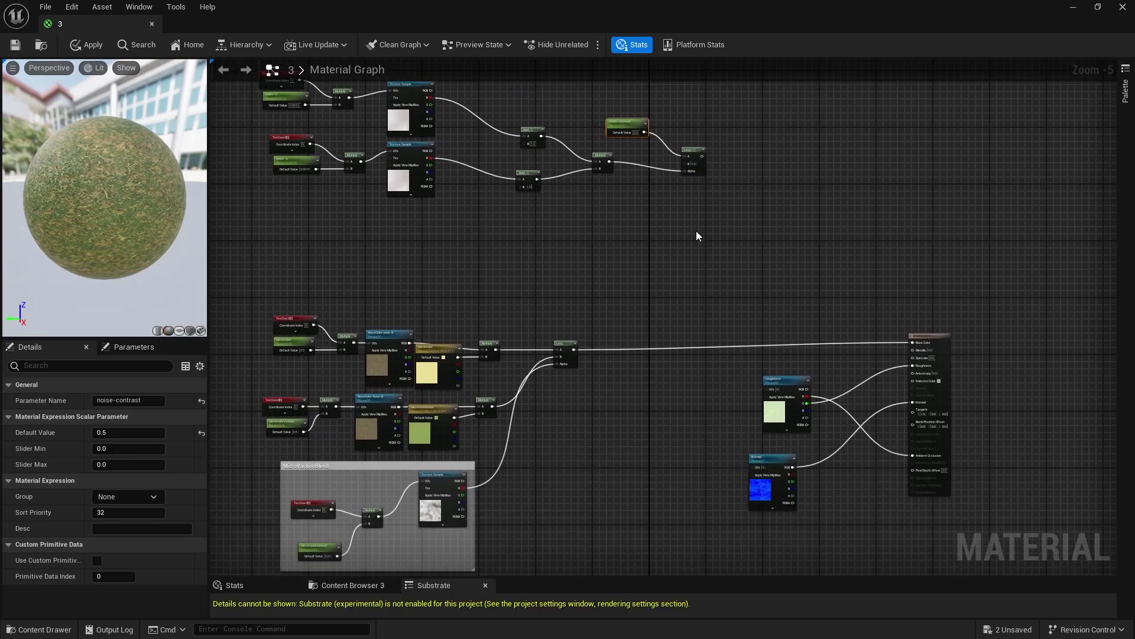
{"action": "right_click_drag", "start_coordinate": [634, 385], "coordinate": [729, 256]}
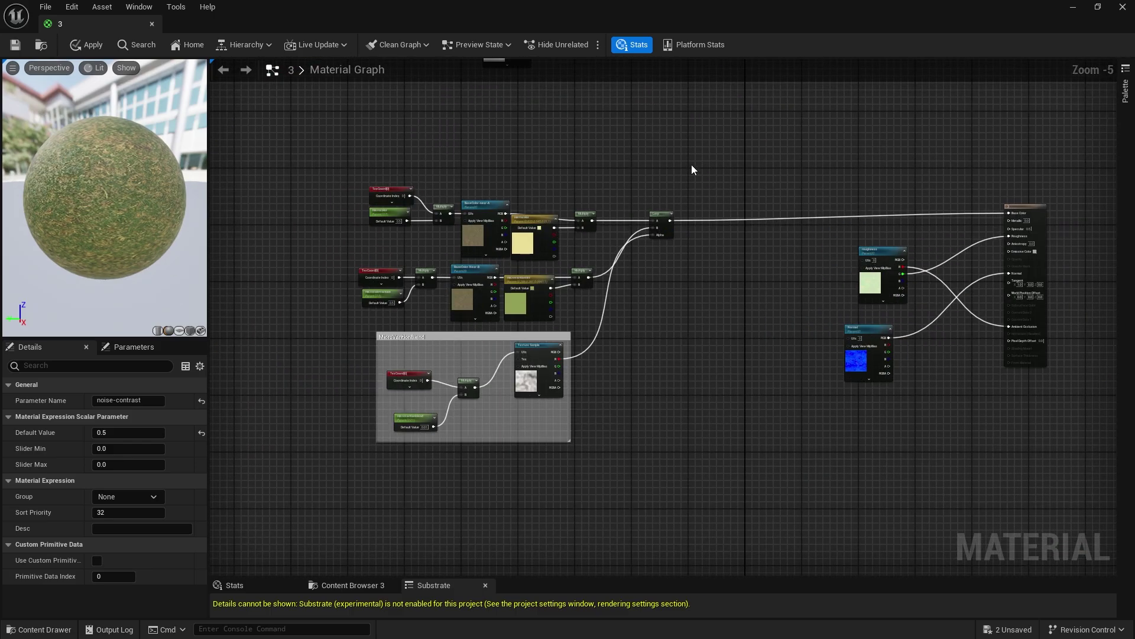
{"action": "left_click_drag", "start_coordinate": [690, 165], "coordinate": [320, 472]}
{"action": "key", "text": "ctrl+d"}
{"action": "right_click_drag", "start_coordinate": [730, 432], "coordinate": [721, 256]}
{"action": "left_click_drag", "start_coordinate": [385, 365], "coordinate": [543, 487]}
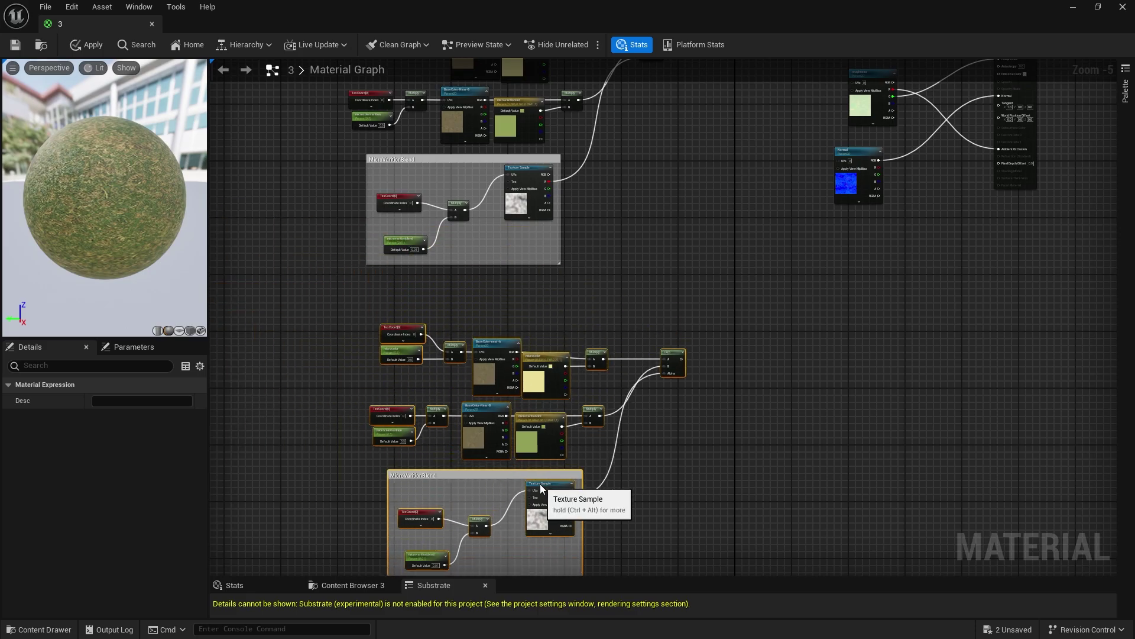
Wrap the original color network in a comment named near and the duplicated network in a comment named far
{"action": "left_click", "coordinate": [663, 331]}
{"action": "right_click_drag", "start_coordinate": [662, 331], "coordinate": [674, 504]}
{"action": "left_click_drag", "start_coordinate": [732, 161], "coordinate": [333, 459]}
{"action": "key", "text": "c"}
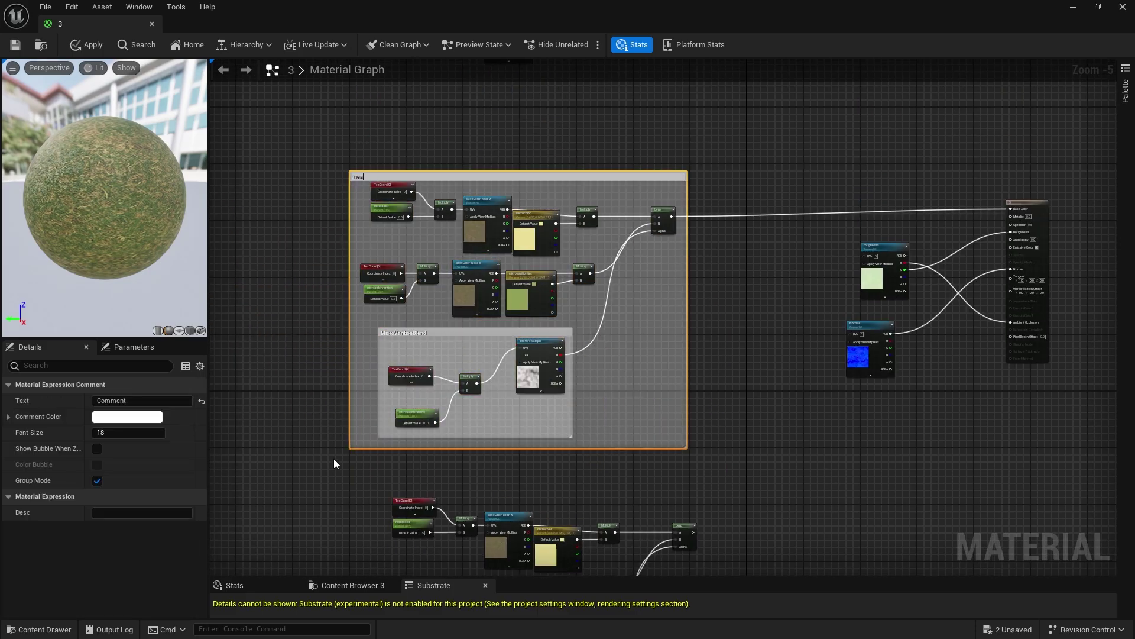
{"action": "type", "text": "fa"}
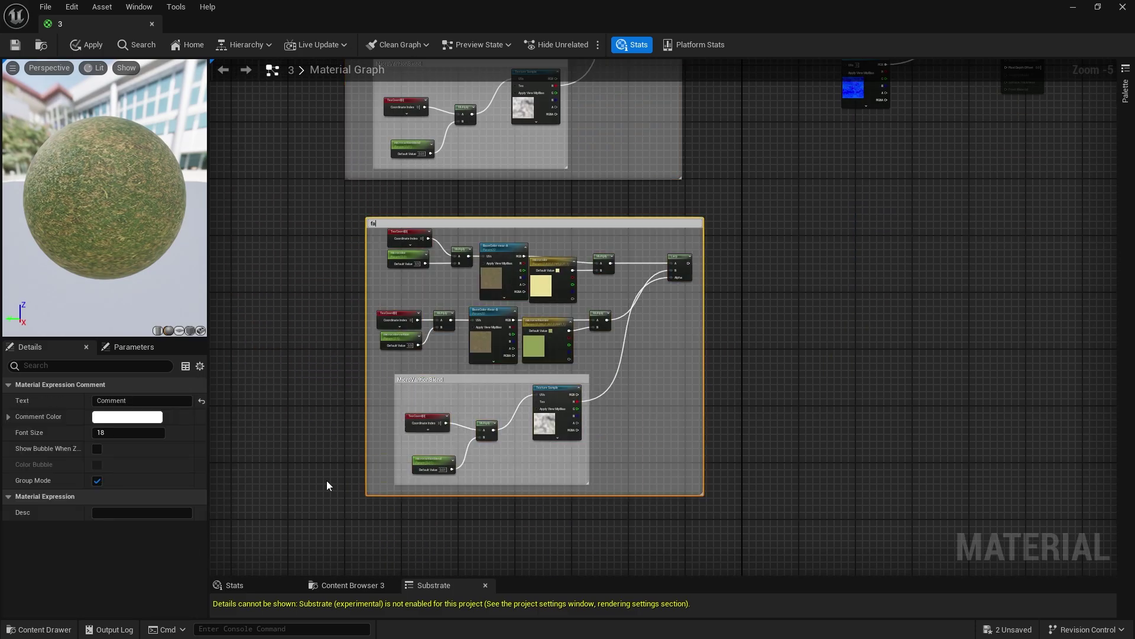
{"action": "type", "text": "r"}
Rename the far group's two texture scale parameters to microcolor-far and microcolorvarition-far
{"action": "scroll", "coordinate": [412, 301], "scroll_direction": "up", "scroll_amount": 2}
{"action": "right_click_drag", "start_coordinate": [412, 301], "coordinate": [544, 365]}
{"action": "left_click", "coordinate": [526, 283]}
{"action": "type", "text": "-far"}
{"action": "left_click", "coordinate": [477, 349]}
{"action": "type", "text": "-far"}
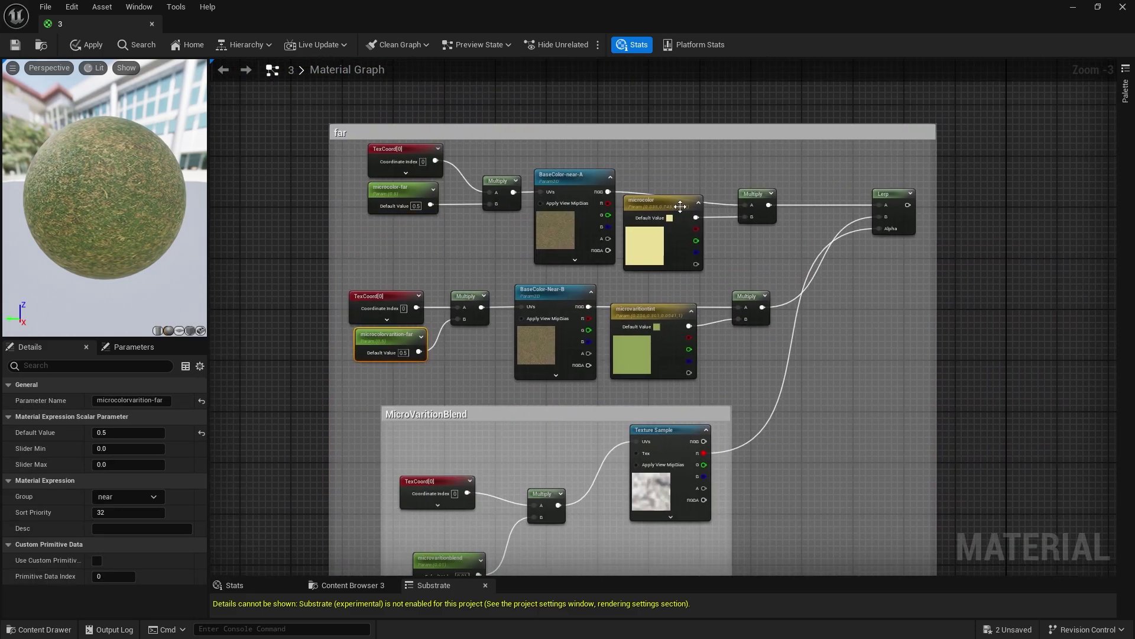
Append -far to the far group's tint color parameter names and rename its blend scale parameter to microvaritionblend-far
{"action": "left_click", "coordinate": [682, 208]}
{"action": "left_click", "coordinate": [656, 283]}
{"action": "type", "text": "-far"}
{"action": "scroll", "coordinate": [693, 376], "scroll_direction": "up", "scroll_amount": 1}
{"action": "right_click_drag", "start_coordinate": [693, 376], "coordinate": [745, 208]}
{"action": "left_click", "coordinate": [456, 376]}
{"action": "type", "text": "-far"}
Add a Lerp beside the near group, detach the near network from Base Color, and connect it to the new Lerp's input A
{"action": "scroll", "coordinate": [930, 347], "scroll_direction": "down", "scroll_amount": 5}
{"action": "right_click_drag", "start_coordinate": [930, 347], "coordinate": [540, 353]}
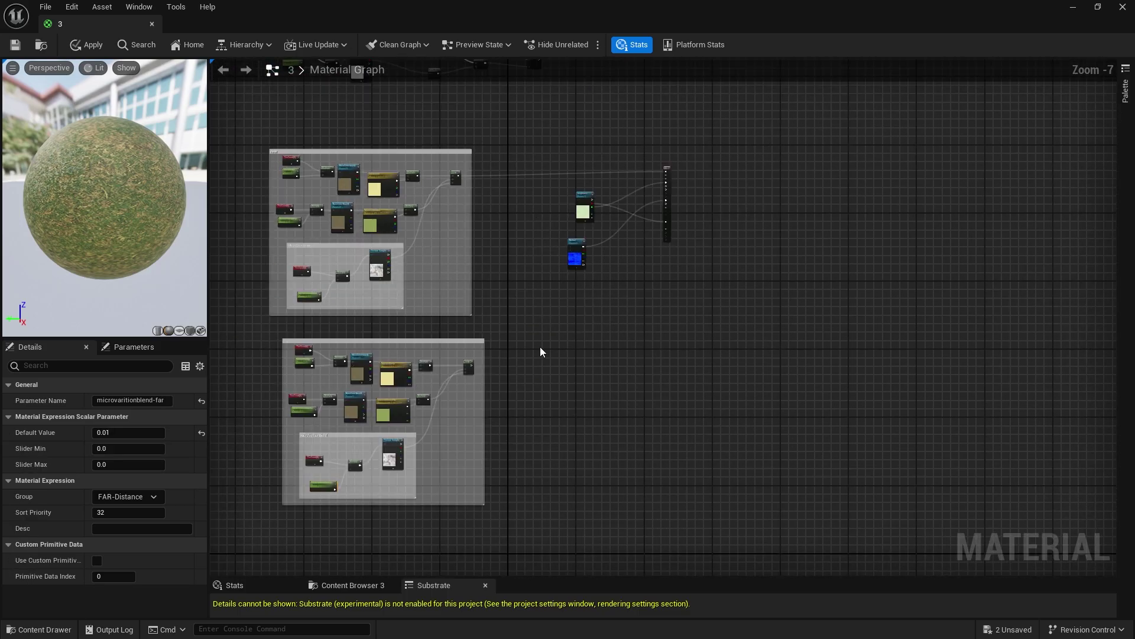
{"action": "left_click", "coordinate": [556, 252]}
{"action": "scroll", "coordinate": [556, 252], "scroll_direction": "up", "scroll_amount": 2}
{"action": "left_click_drag", "start_coordinate": [398, 208], "coordinate": [577, 264]}
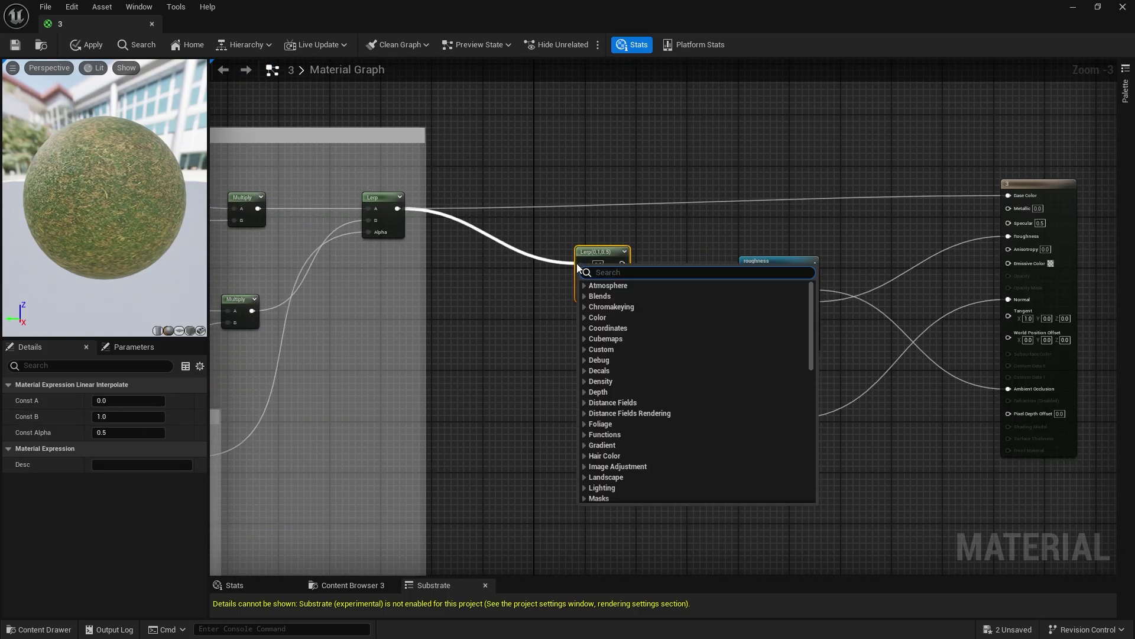
{"action": "left_click", "coordinate": [527, 251]}
{"action": "left_click", "coordinate": [398, 208], "text": "alt"}
{"action": "left_click_drag", "start_coordinate": [397, 208], "coordinate": [582, 264]}
{"action": "right_click_drag", "start_coordinate": [577, 377], "coordinate": [553, 157]}
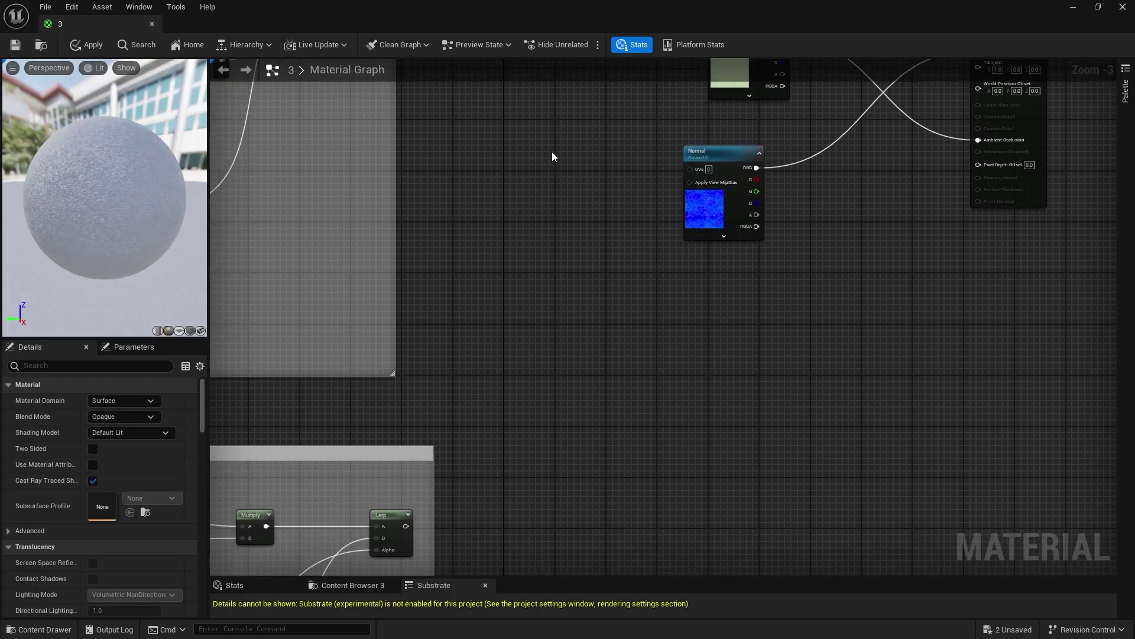
Add a PixelDepth node below the far group and feed it into input A of a new Subtract node
{"action": "mouse_move", "coordinate": [552, 93]}
{"action": "left_mouse_down"}
{"action": "mouse_move", "coordinate": [544, 118]}
{"action": "mouse_move", "coordinate": [551, 112]}
{"action": "left_mouse_up"}
{"action": "right_click_drag", "start_coordinate": [607, 394], "coordinate": [737, 64]}
{"action": "right_click_drag", "start_coordinate": [236, 452], "coordinate": [593, 299]}
{"action": "right_click", "coordinate": [503, 306]}
{"action": "type", "text": "pixeldepth"}
{"action": "key", "text": "Return"}
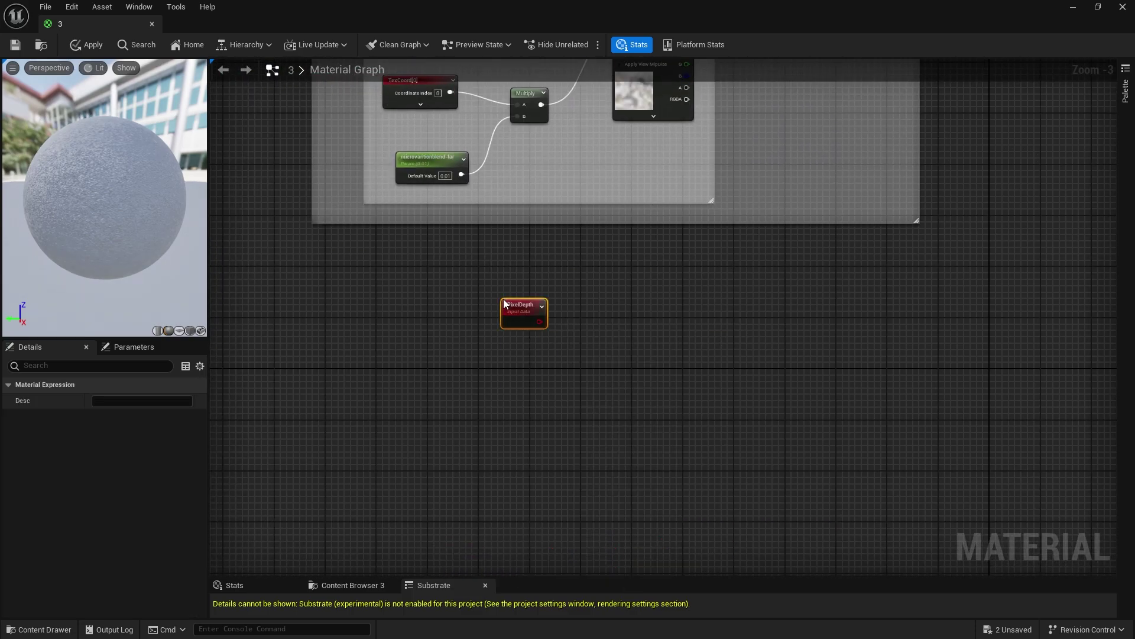
{"action": "left_click_drag", "start_coordinate": [539, 321], "coordinate": [604, 331]}
{"action": "type", "text": "s"}
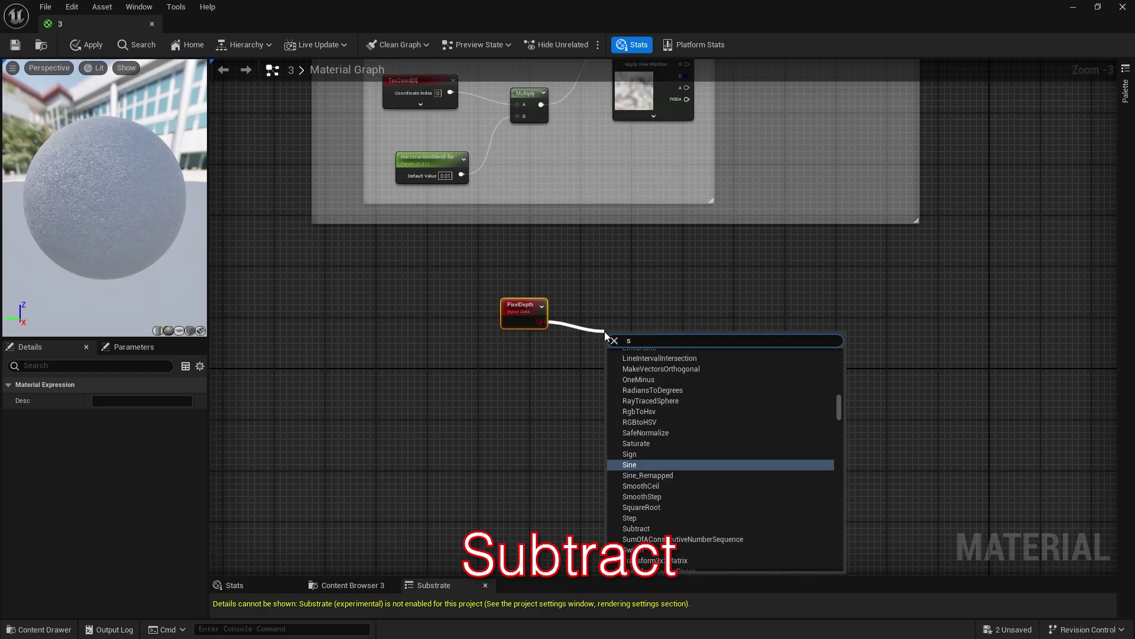
{"action": "type", "text": "ub"}
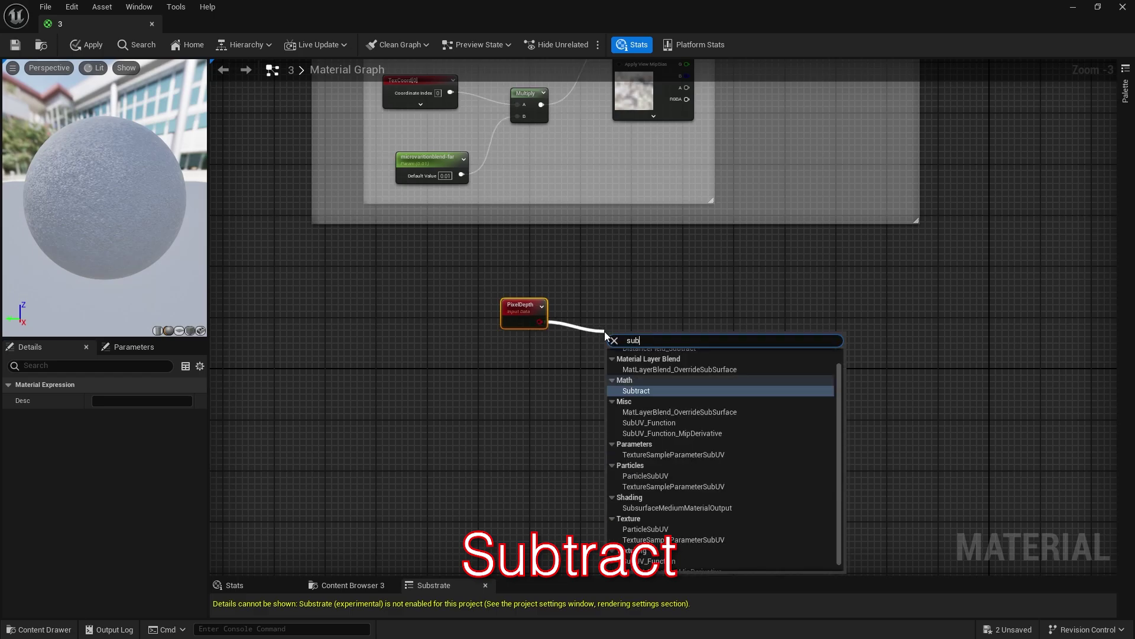
{"action": "key", "text": "Return"}
Add a scalar parameter named far-distance with default value 60000 and connect it to the Subtract node's input B
{"action": "key", "text": "s"}
{"action": "left_click", "coordinate": [429, 417]}
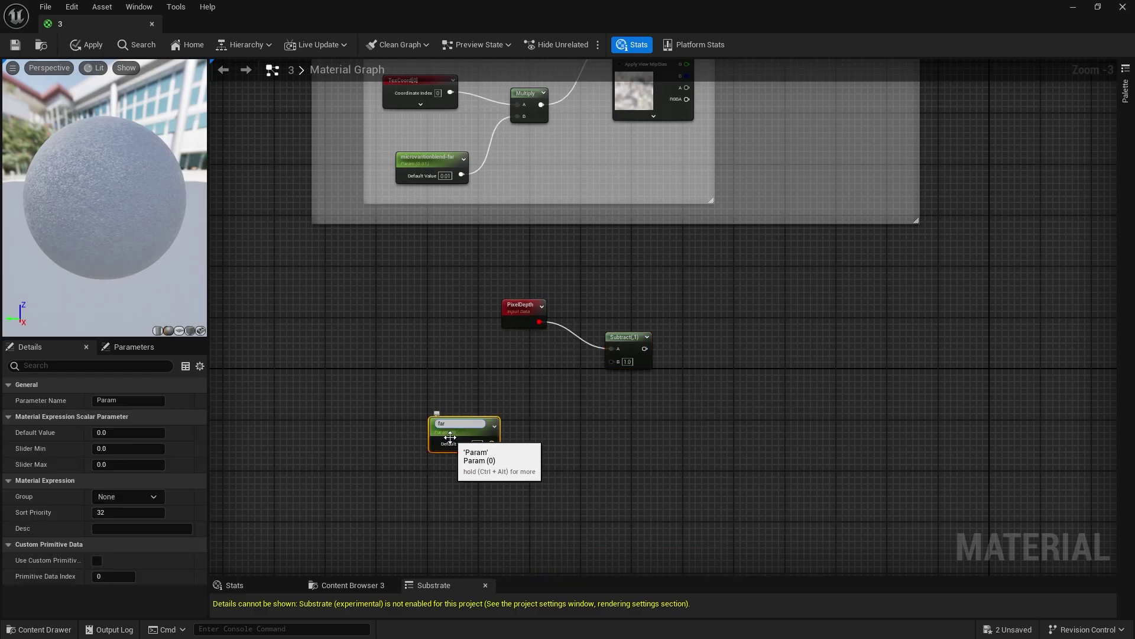
{"action": "key", "text": "Return"}
{"action": "right_click_drag", "start_coordinate": [483, 449], "coordinate": [549, 349]}
{"action": "scroll", "coordinate": [549, 349], "scroll_direction": "up", "scroll_amount": 2}
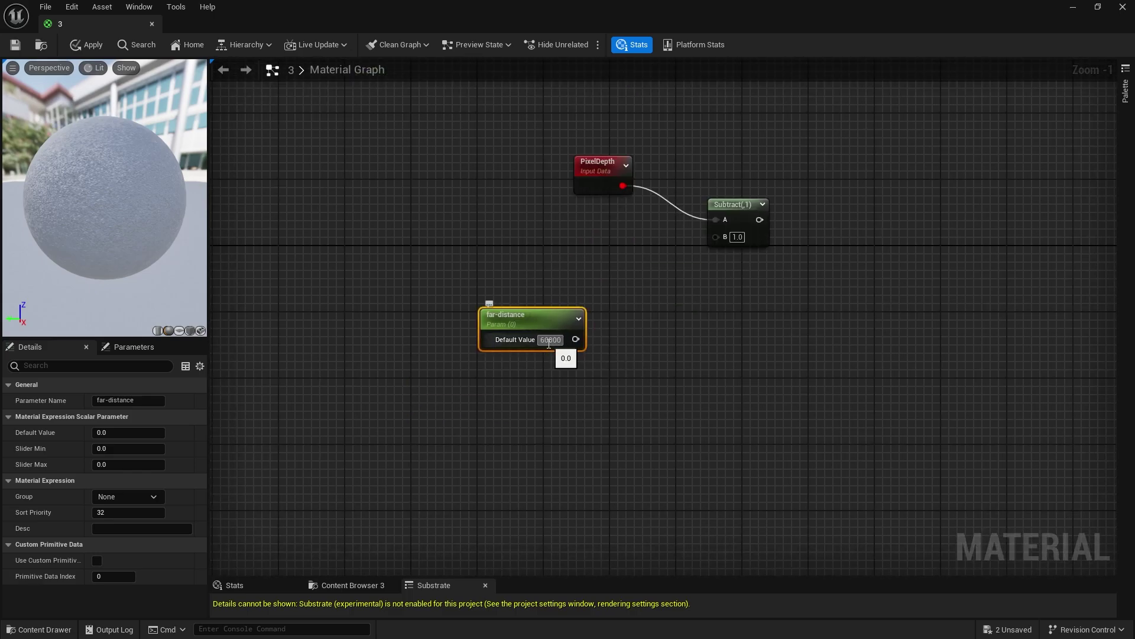
{"action": "left_click_drag", "start_coordinate": [619, 305], "coordinate": [715, 236]}
Divide the Subtract result by a new scalar parameter named far_amount
{"action": "right_click_drag", "start_coordinate": [795, 338], "coordinate": [565, 367]}
{"action": "type", "text": "div"}
{"action": "left_click_drag", "start_coordinate": [653, 303], "coordinate": [599, 238]}
{"action": "key", "text": "Return"}
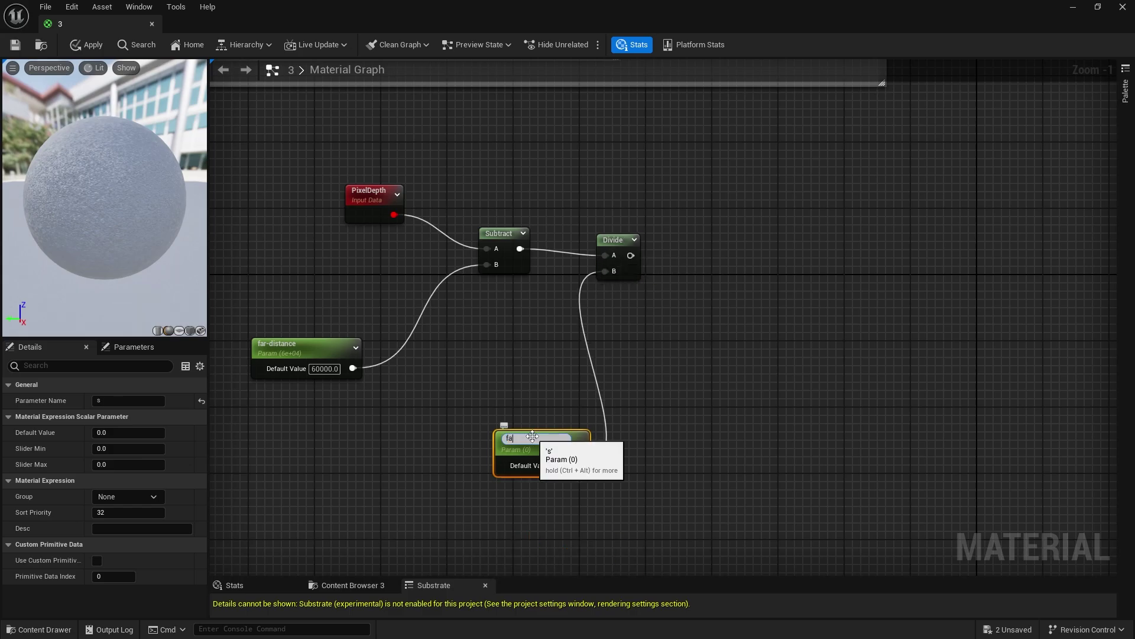
{"action": "type", "text": "far_amount"}
{"action": "key", "text": "Return"}
Pass the Divide result through a Clamp into the near/far Lerp's Alpha, and connect the far network to its input B
{"action": "right_click_drag", "start_coordinate": [692, 344], "coordinate": [594, 408]}
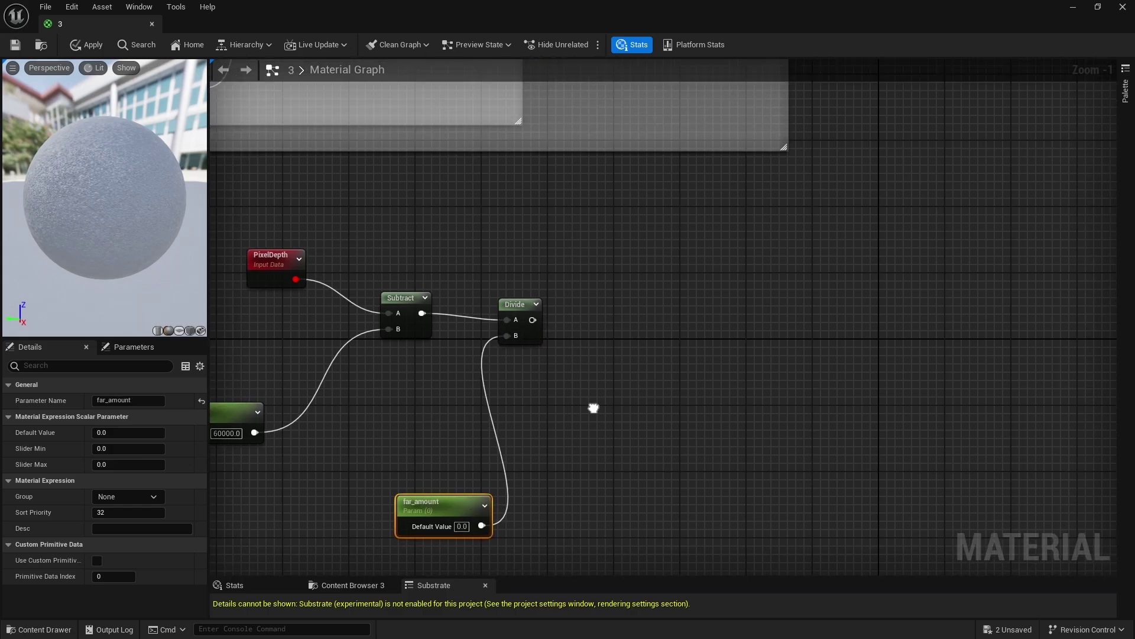
{"action": "left_click_drag", "start_coordinate": [533, 320], "coordinate": [656, 346]}
{"action": "type", "text": "clamp"}
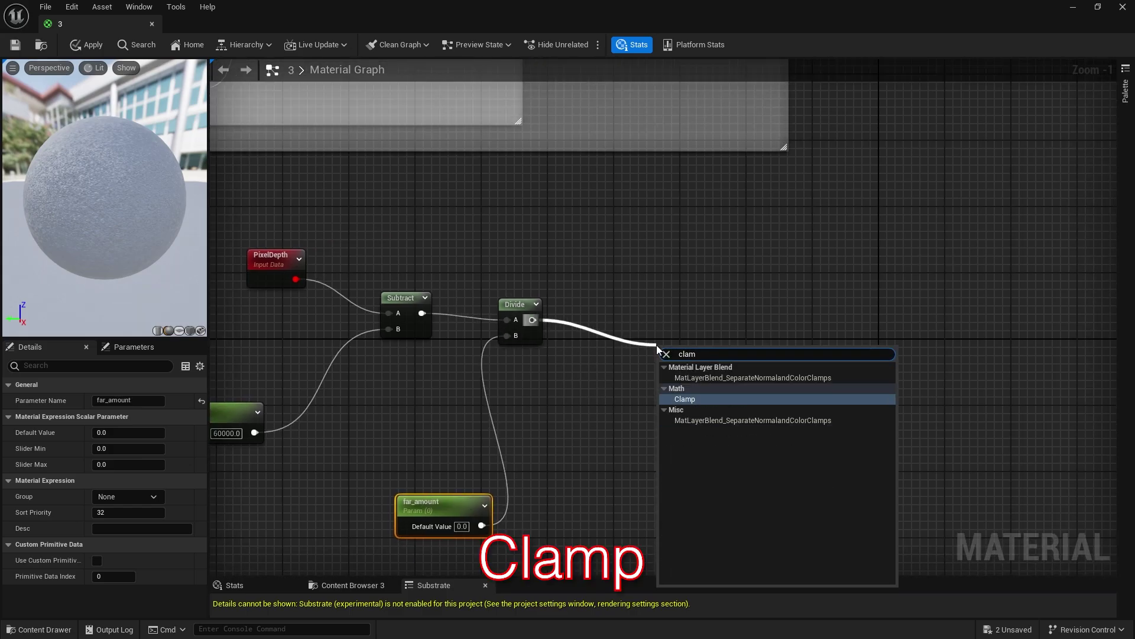
{"action": "key", "text": "Return"}
{"action": "scroll", "coordinate": [723, 347], "scroll_direction": "down", "scroll_amount": 3}
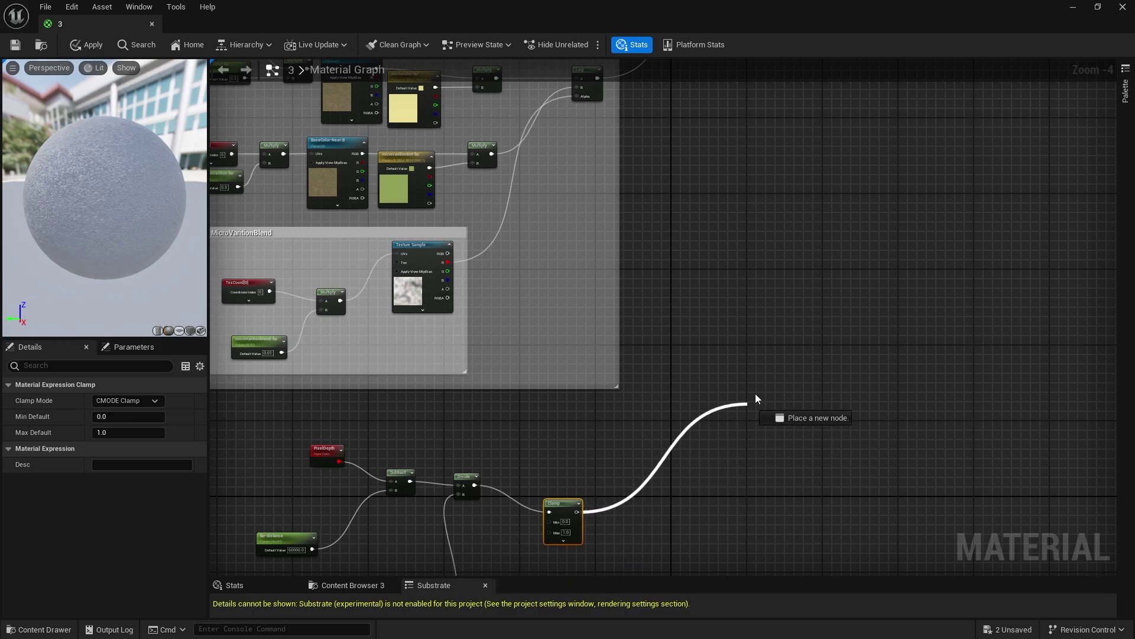
{"action": "mouse_move", "coordinate": [794, 130]}
{"action": "left_mouse_down"}
{"action": "mouse_move", "coordinate": [816, 48]}
{"action": "mouse_move", "coordinate": [805, 135]}
{"action": "left_mouse_up"}
{"action": "left_click_drag", "start_coordinate": [711, 204], "coordinate": [711, 205]}
{"action": "right_click_drag", "start_coordinate": [785, 193], "coordinate": [589, 375]}
{"action": "scroll", "coordinate": [589, 375], "scroll_direction": "up", "scroll_amount": 1}
{"action": "left_click", "coordinate": [515, 361]}
{"action": "right_click_drag", "start_coordinate": [630, 317], "coordinate": [578, 401]}
Multiply the noise network's Lerp (A) by the near/far Lerp (B) and connect the product to Base Color
{"action": "right_click", "coordinate": [751, 368]}
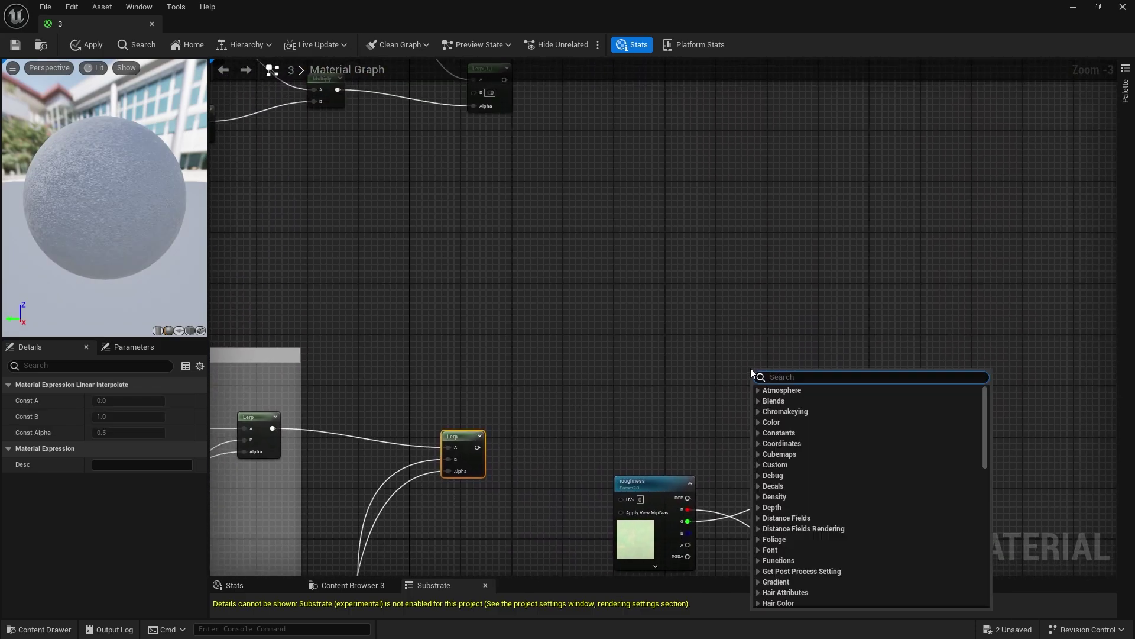
{"action": "scroll", "coordinate": [751, 368], "scroll_direction": "down", "scroll_amount": 8}
{"action": "left_click", "coordinate": [750, 367]}
{"action": "key", "text": "m"}
{"action": "left_click", "coordinate": [753, 380]}
{"action": "left_click_drag", "start_coordinate": [794, 397], "coordinate": [884, 417]}
{"action": "left_click_drag", "start_coordinate": [478, 447], "coordinate": [759, 413]}
{"action": "right_click_drag", "start_coordinate": [504, 79], "coordinate": [510, 152]}
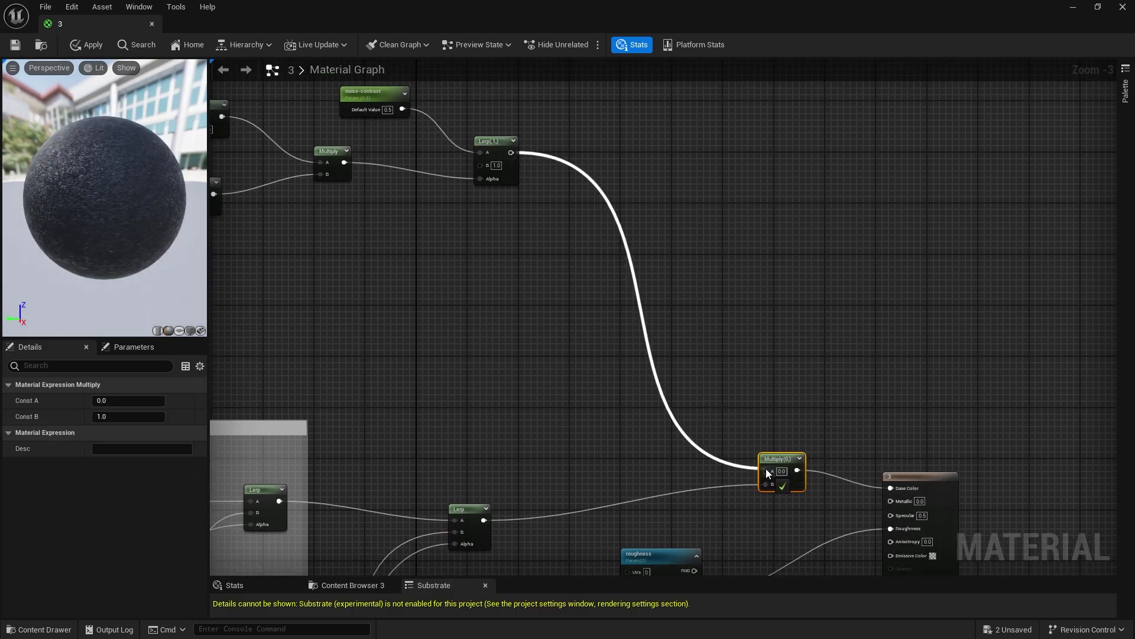
{"action": "left_click_drag", "start_coordinate": [767, 473], "coordinate": [768, 474]}
{"action": "scroll", "coordinate": [704, 325], "scroll_direction": "down", "scroll_amount": 4}
Enable the overrides for the four BaseColor textures and Normal in the 3_Inst material instance, and minimize its editor
{"action": "scroll", "coordinate": [695, 306], "scroll_direction": "up", "scroll_amount": 2}
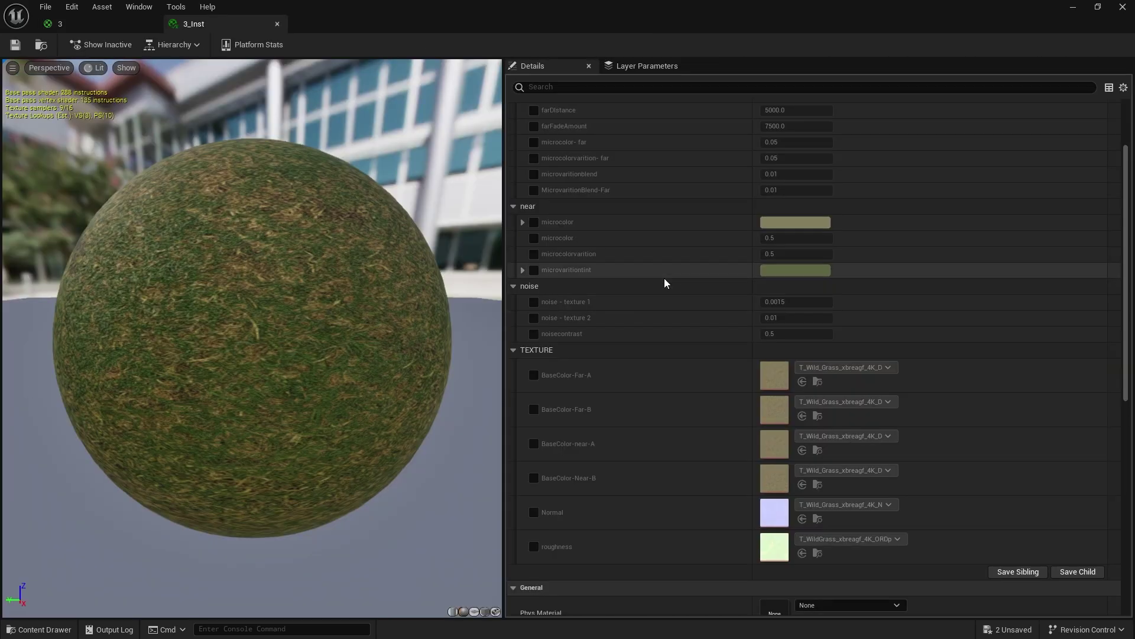
{"action": "scroll", "coordinate": [666, 282], "scroll_direction": "down", "scroll_amount": 2}
{"action": "left_click", "coordinate": [534, 337]}
{"action": "left_click", "coordinate": [534, 372]}
{"action": "left_click", "coordinate": [534, 406]}
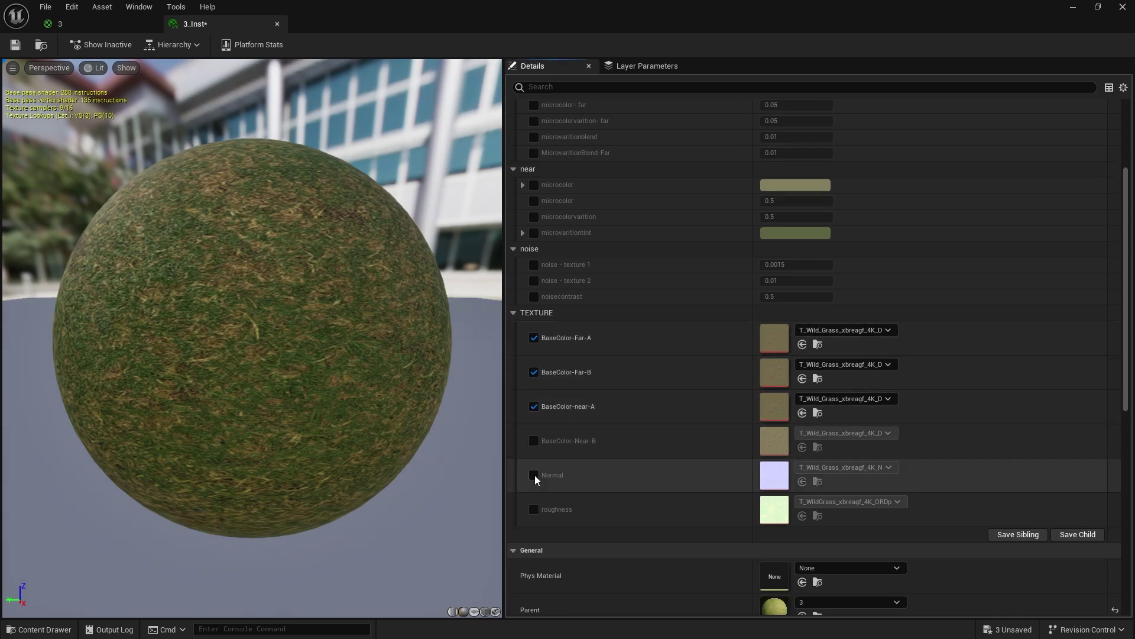
{"action": "left_click", "coordinate": [534, 475]}
{"action": "left_click", "coordinate": [534, 440]}
{"action": "scroll", "coordinate": [622, 422], "scroll_direction": "up", "scroll_amount": 4}
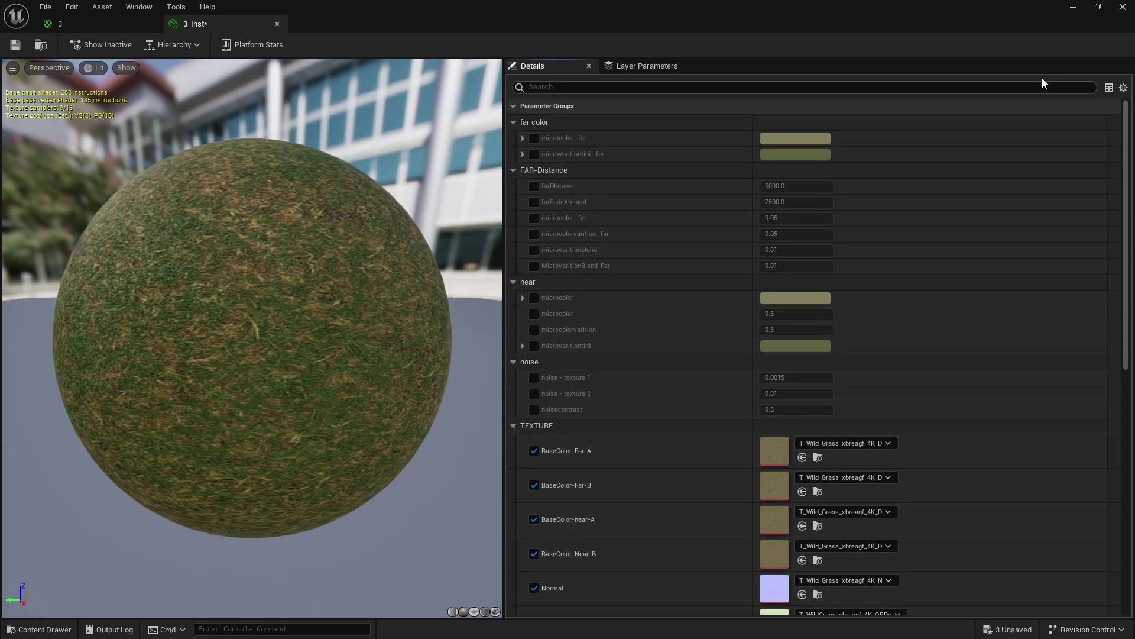
{"action": "left_click", "coordinate": [1074, 7]}
{"action": "right_click_drag", "start_coordinate": [621, 360], "coordinate": [621, 376]}
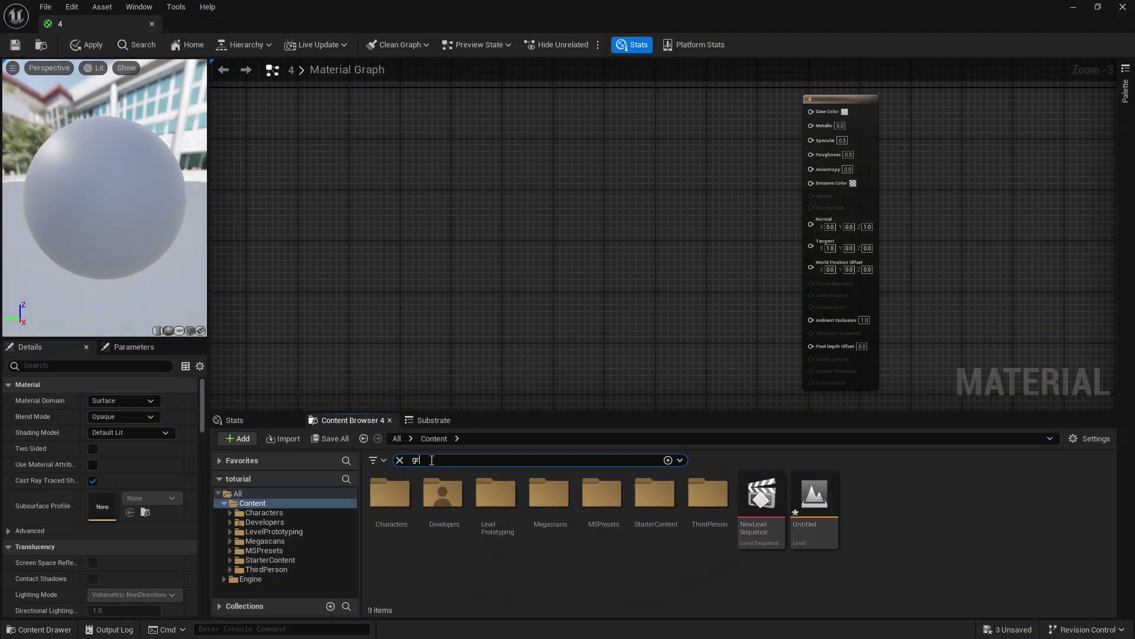
Search the content for grass, open M_Ground_Grass, copy its whole node network without the output node, and close that material
{"action": "type", "text": "ass"}
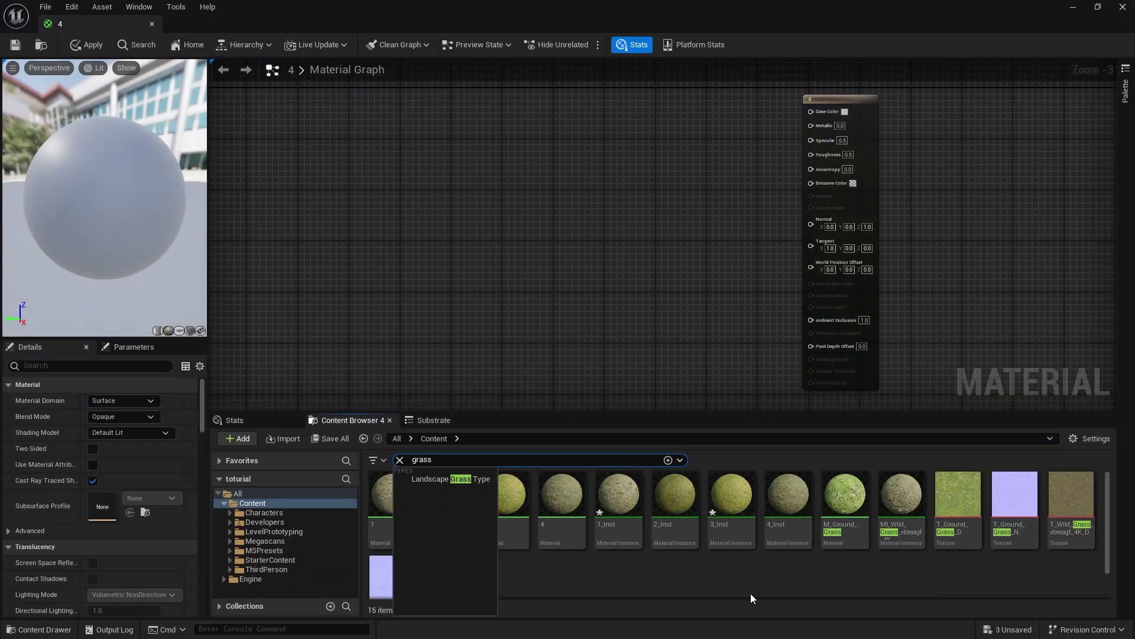
{"action": "double_click", "coordinate": [846, 500]}
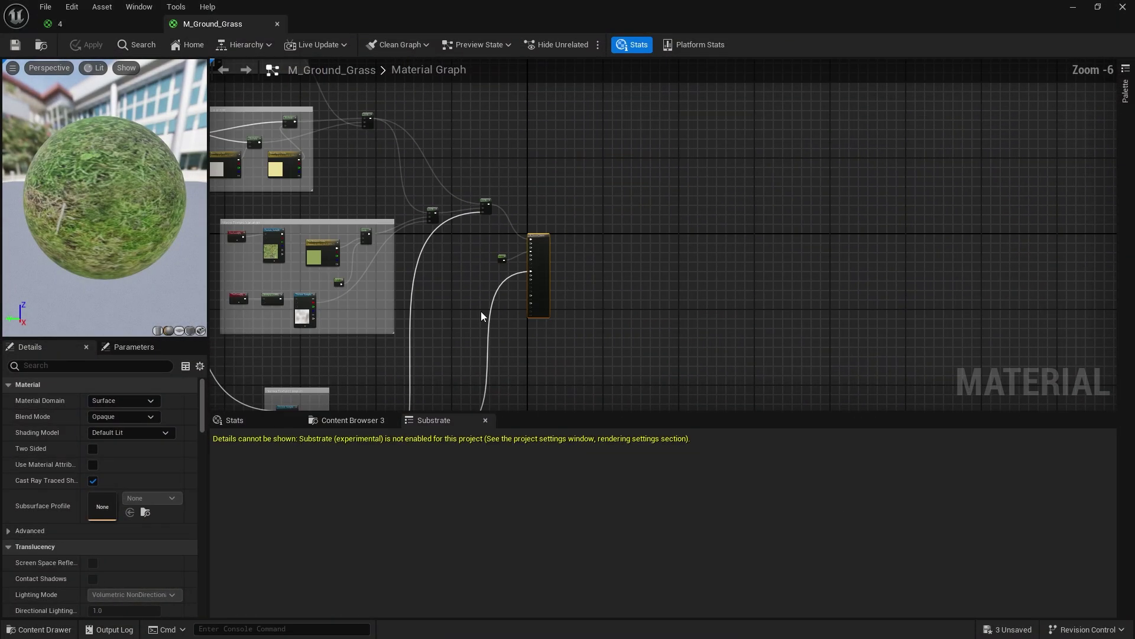
{"action": "left_click_drag", "start_coordinate": [640, 412], "coordinate": [639, 524]}
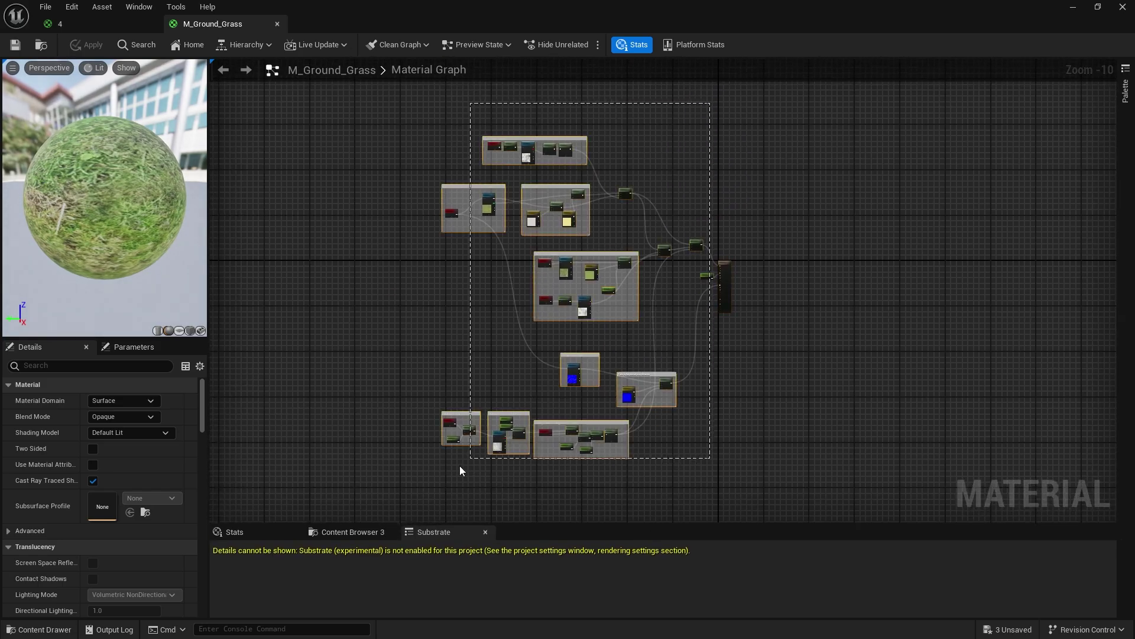
{"action": "left_click", "coordinate": [276, 24]}
Paste the copied node network into material 4 and position it beside the output node
{"action": "scroll", "coordinate": [588, 238], "scroll_direction": "down", "scroll_amount": 3}
{"action": "scroll", "coordinate": [588, 238], "scroll_direction": "down", "scroll_amount": 2}
{"action": "left_click_drag", "start_coordinate": [708, 136], "coordinate": [534, 183]}
{"action": "left_click", "coordinate": [572, 275]}
Connect the pasted network's color and normal results to the Base Color and Normal inputs of material 4's output node
{"action": "scroll", "coordinate": [562, 197], "scroll_direction": "up", "scroll_amount": 7}
{"action": "right_click_drag", "start_coordinate": [562, 197], "coordinate": [515, 232]}
{"action": "left_click_drag", "start_coordinate": [431, 170], "coordinate": [818, 261]}
{"action": "right_click_drag", "start_coordinate": [641, 404], "coordinate": [733, 112]}
{"action": "scroll", "coordinate": [732, 112], "scroll_direction": "down", "scroll_amount": 4}
{"action": "right_click_drag", "start_coordinate": [634, 367], "coordinate": [634, 193]}
{"action": "scroll", "coordinate": [634, 194], "scroll_direction": "up", "scroll_amount": 2}
{"action": "left_click_drag", "start_coordinate": [481, 279], "coordinate": [778, 324]}
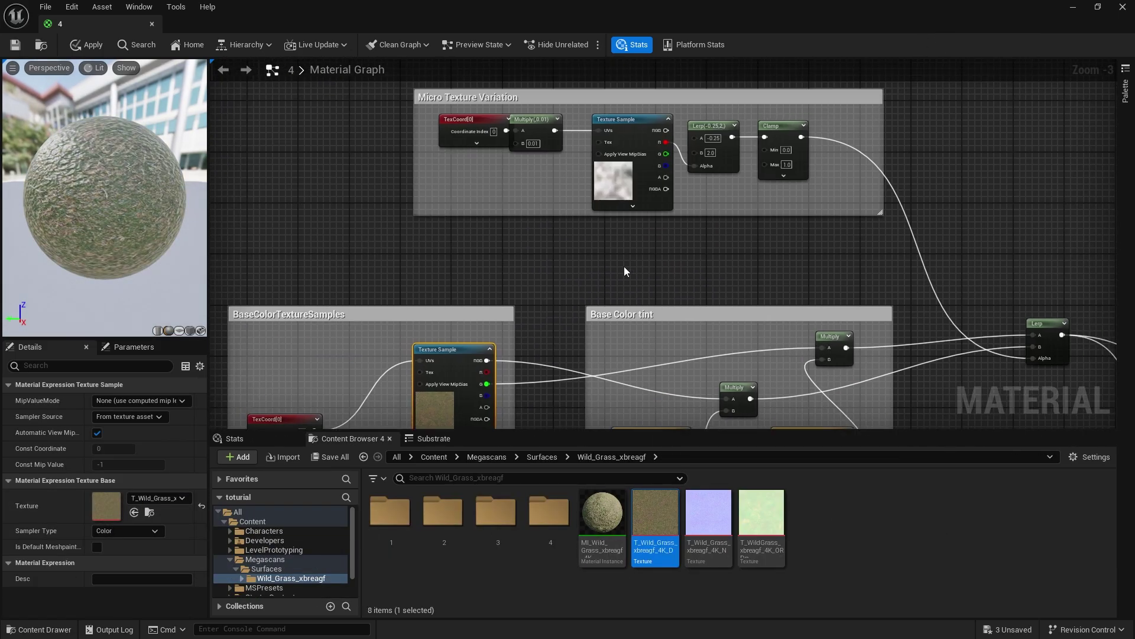
Assign the T_Wild_Grass_xbreagf_4K_D texture to the upper Texture Sample in the Macro Texture Variation group
{"action": "right_click_drag", "start_coordinate": [624, 271], "coordinate": [545, 59]}
{"action": "right_click_drag", "start_coordinate": [720, 271], "coordinate": [616, 165]}
{"action": "left_click", "coordinate": [598, 218]}
{"action": "left_click_drag", "start_coordinate": [661, 527], "coordinate": [109, 507]}
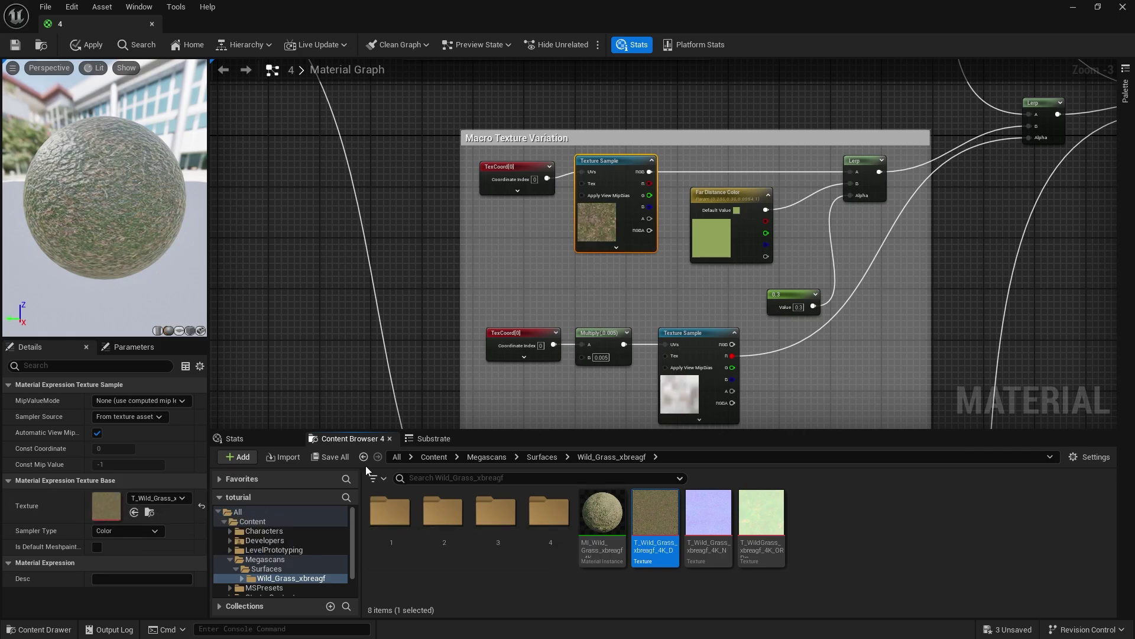